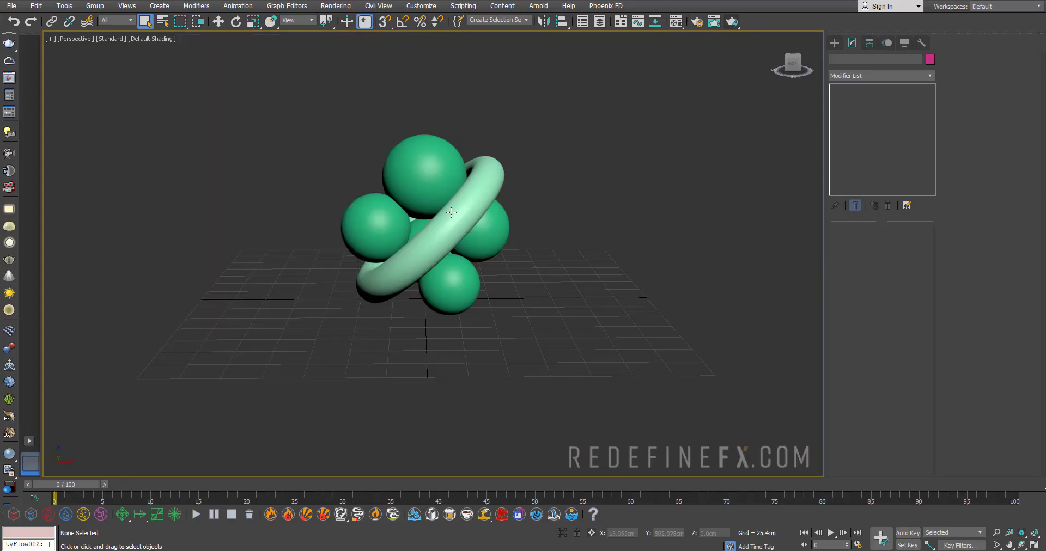
left_click(455, 210)
mouse_move(455, 210)
middle_mouse_down("alt")
mouse_move(540, 173)
mouse_move(450, 207)
middle_mouse_up("alt")
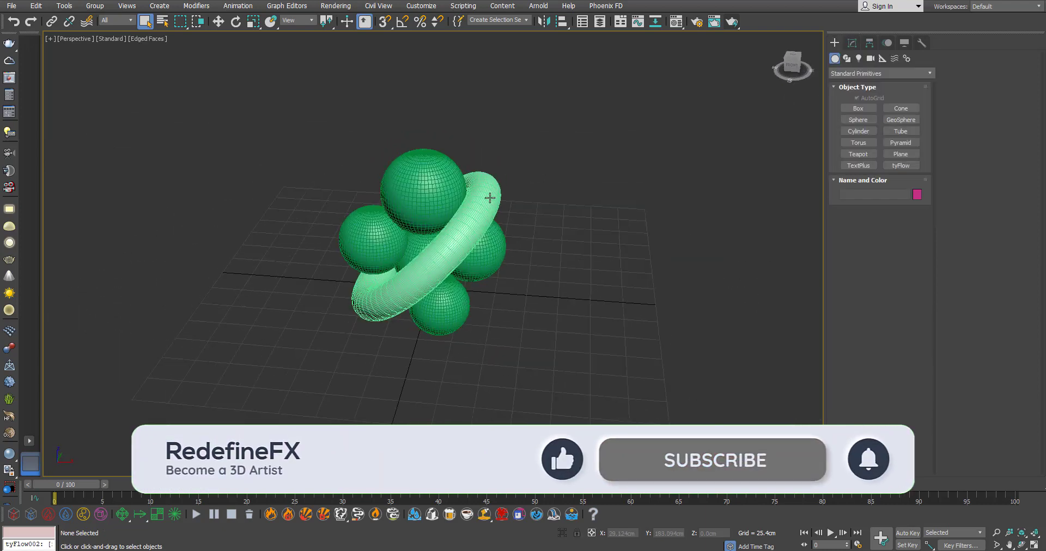
left_click(908, 121)
left_click_drag(619, 255, 619, 311)
left_click(852, 42)
left_click(879, 255)
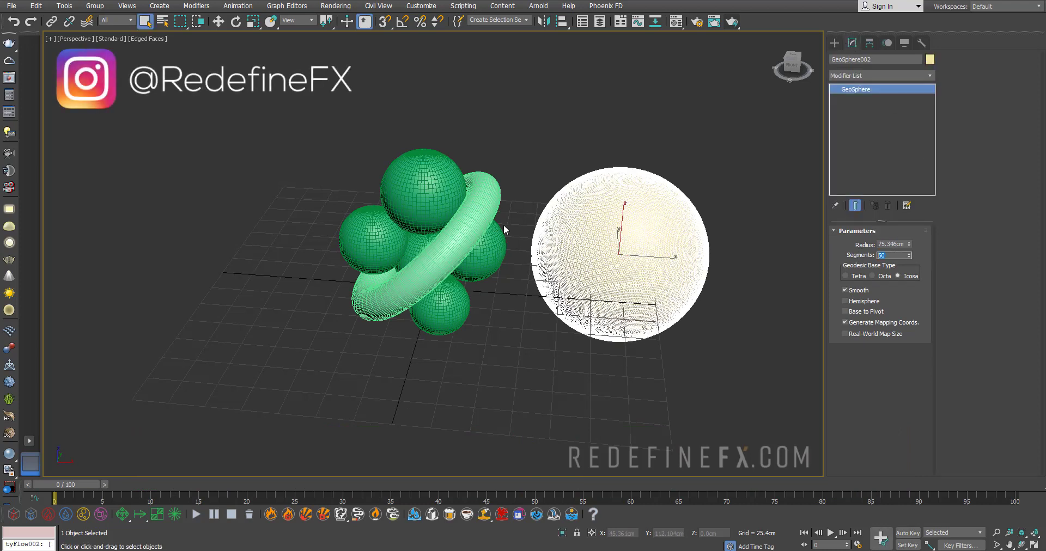
scroll(441, 185, "up", 5)
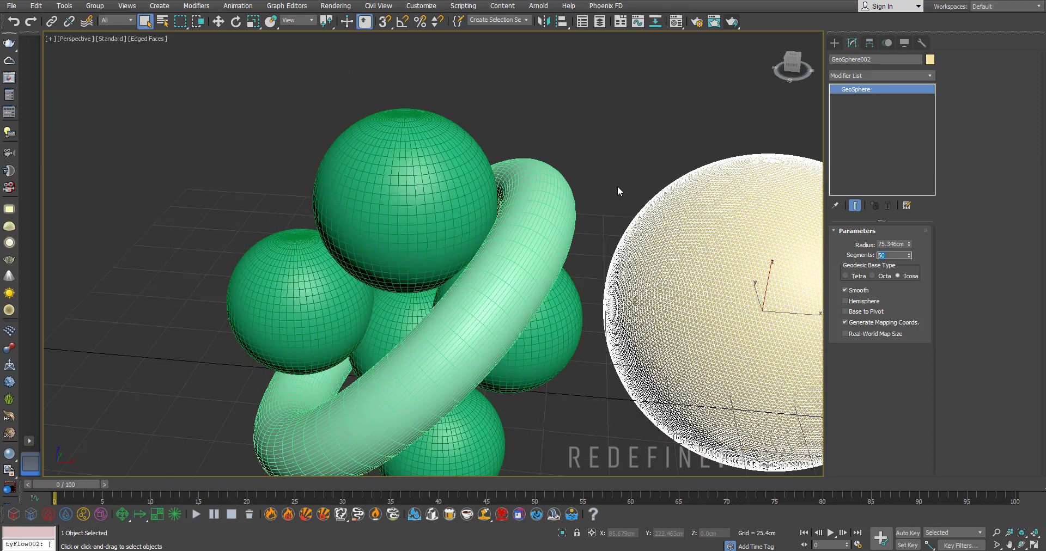
scroll(616, 191, "down", 6)
key("Delete")
Unhide the large geosphere that encloses the spheres and torus, and select it
right_click(558, 335)
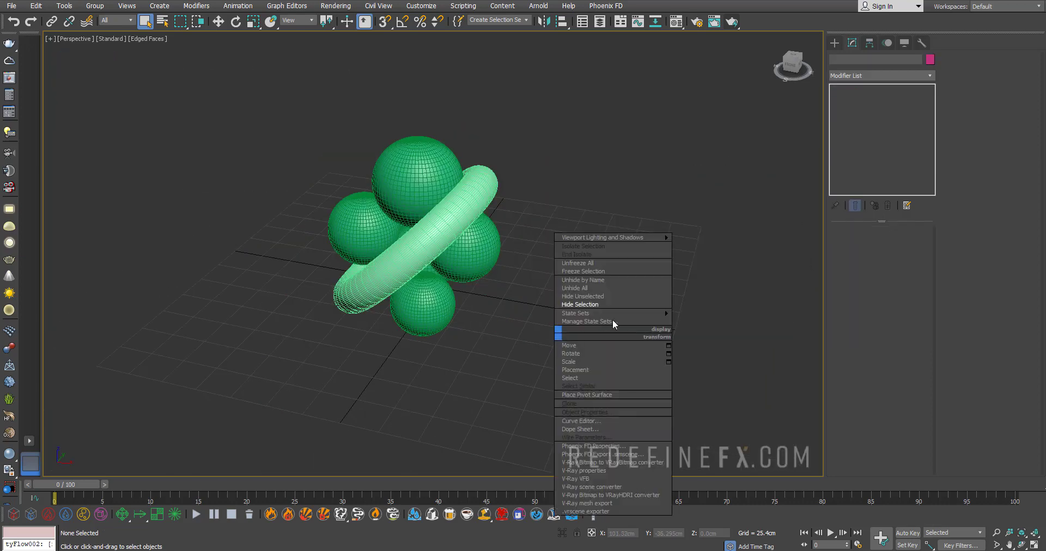
left_click(601, 279)
double_click(53, 64)
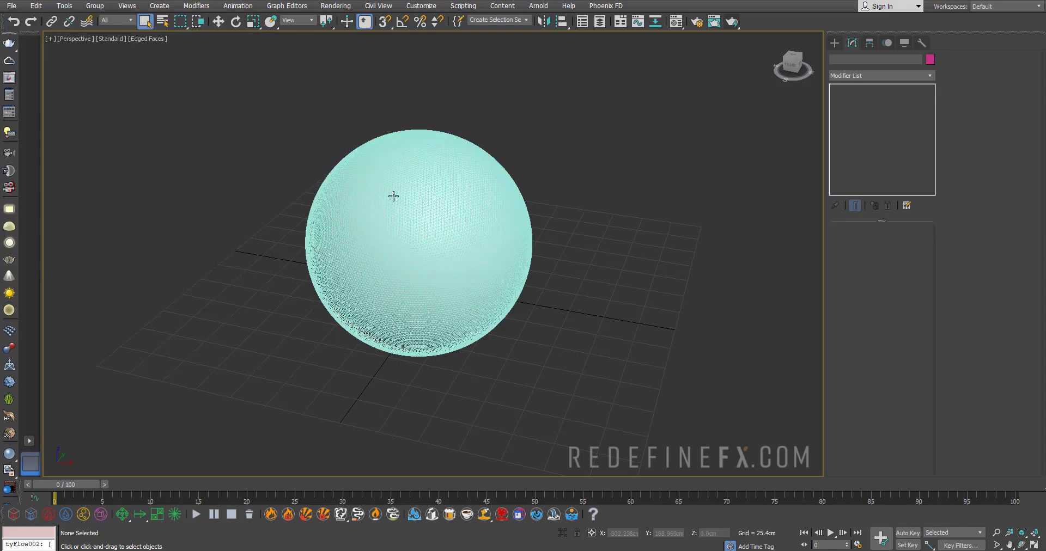
middle_click_drag(423, 191, 507, 253)
left_click(434, 226)
Create a tyFlow object beside the geosphere and open its editor
left_click(835, 43)
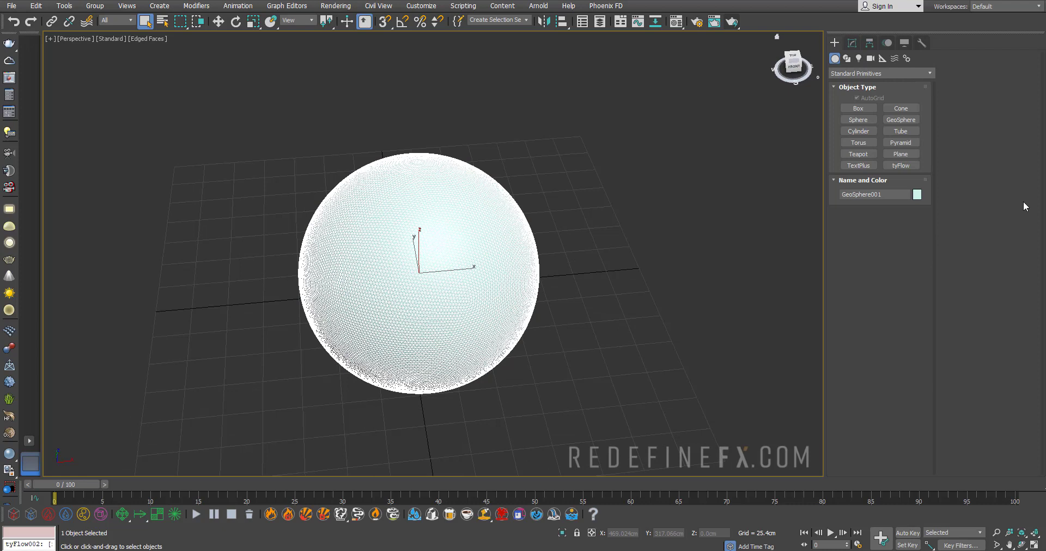
left_click(902, 168)
left_click(681, 246)
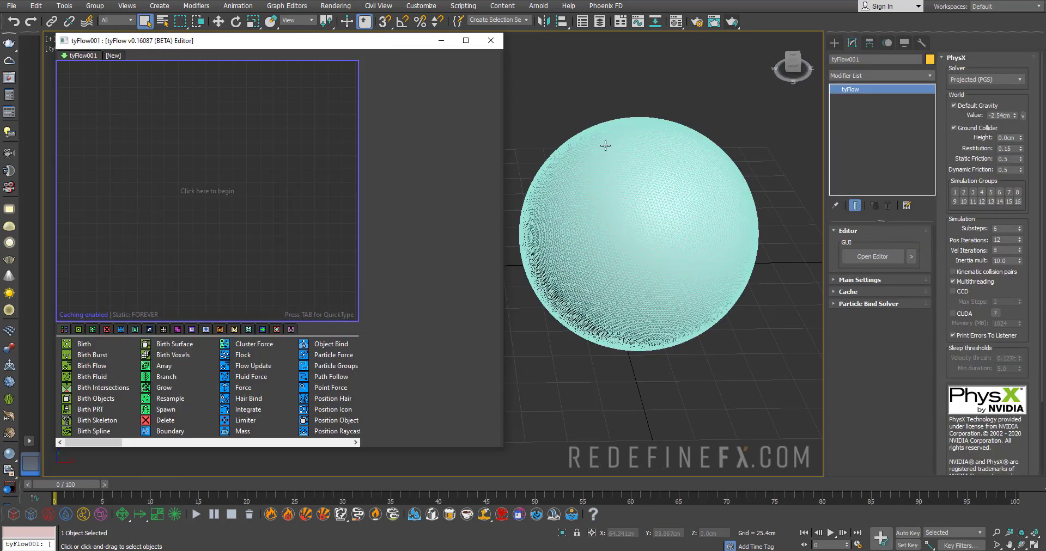
Add a Birth Objects operator in a new event with GeoSphere001 as its object
left_click_drag(84, 400, 117, 103)
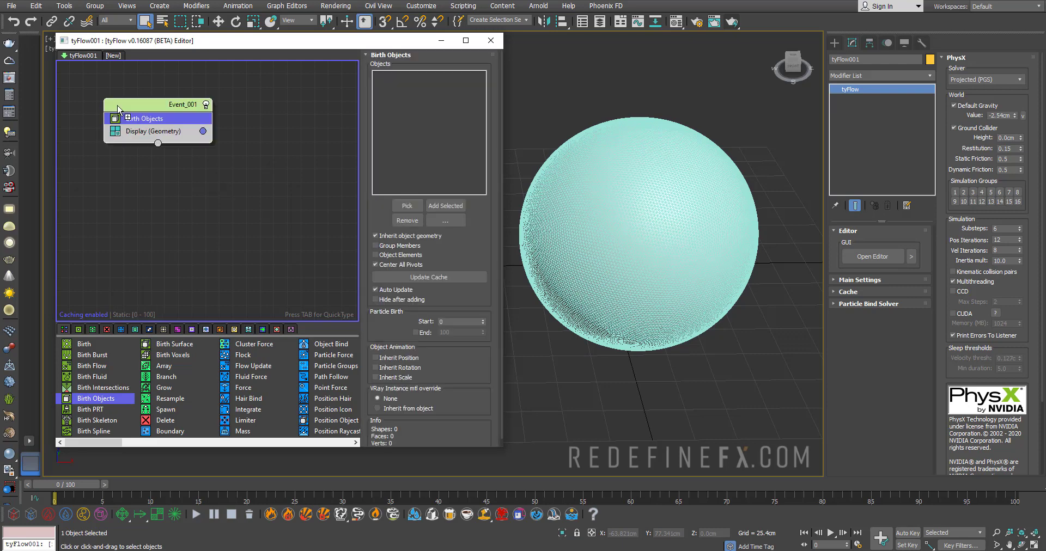
left_click(412, 208)
left_click(610, 192)
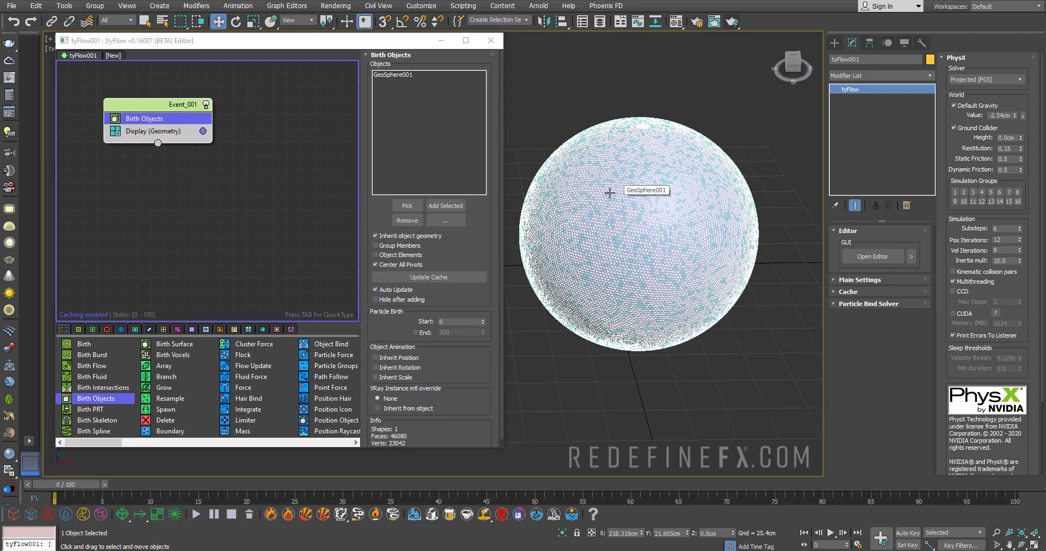
left_click(152, 131)
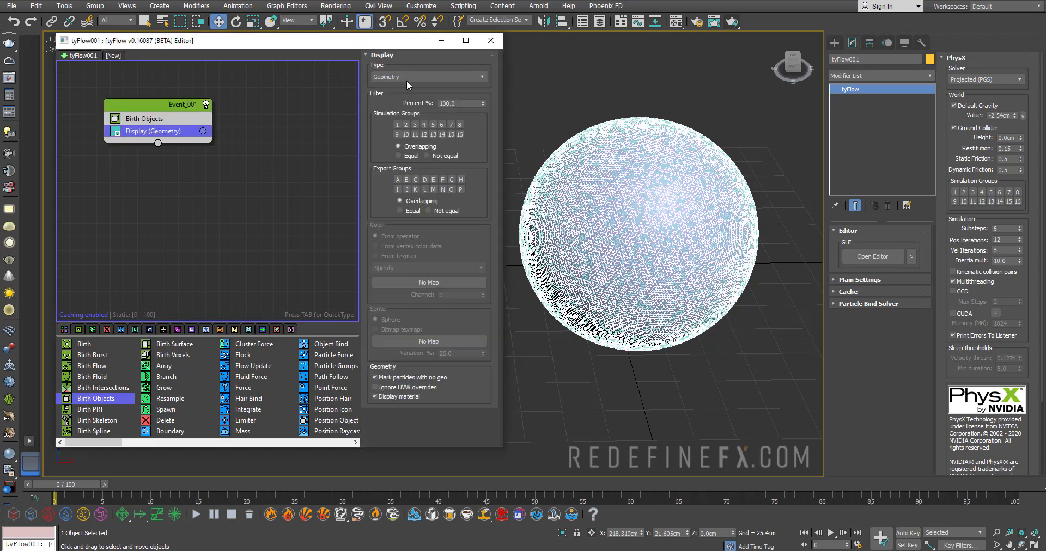
Hide the original geosphere so only the tyFlow particle geometry is displayed
left_click(595, 201)
right_click(595, 202)
left_click(626, 162)
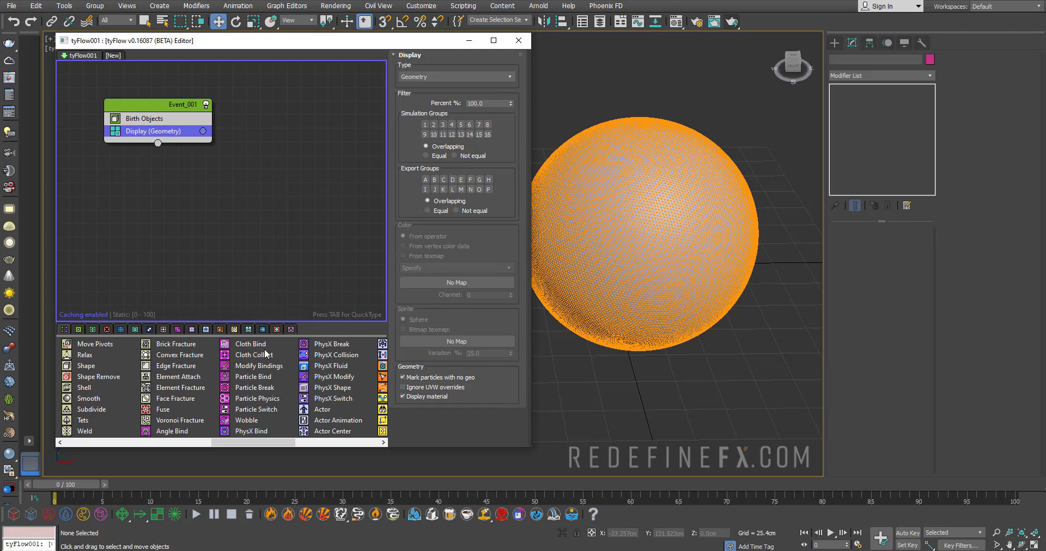
Add a Cloth Bind operator after Birth Objects and disable marking of particles with no geo in the Display operator
left_click_drag(243, 347, 134, 130)
left_click(138, 151)
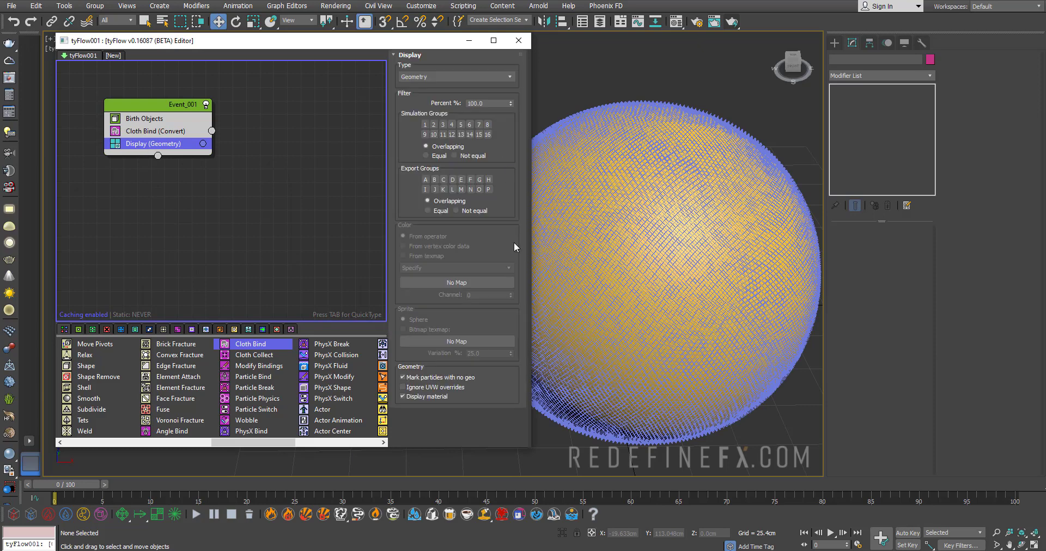
left_click(425, 381)
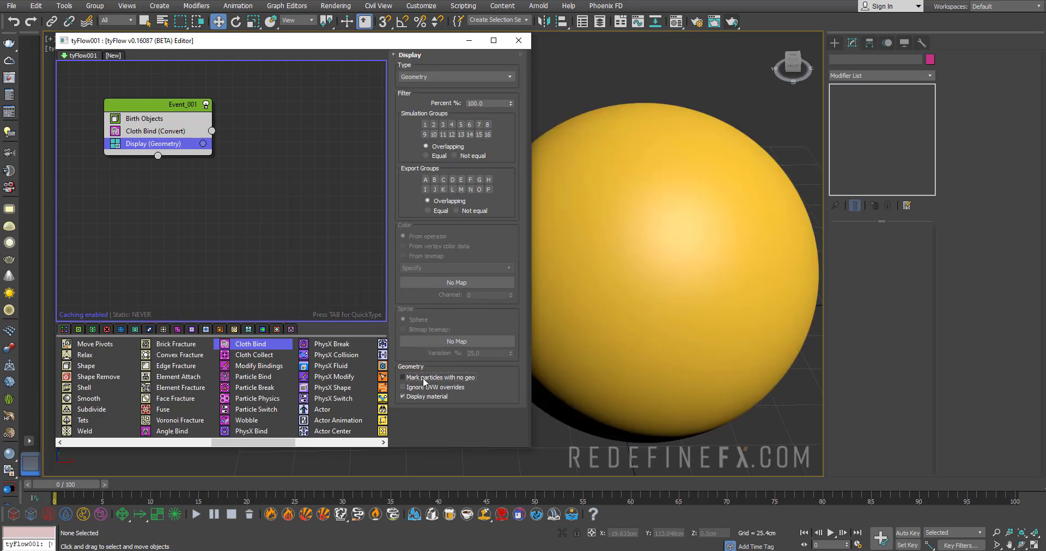
left_click(424, 381)
left_click(424, 381)
Set Cloth Bind's stretch and shear to 0.7, bend to 0.05 and length bias to 0.85, and return the timeline to frame 0
left_click(154, 131)
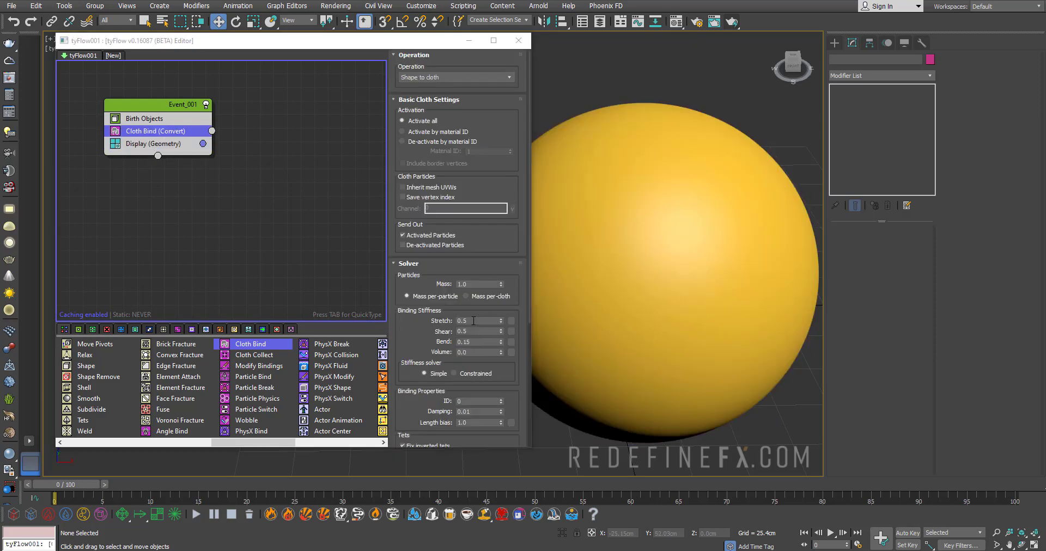
left_click_drag(467, 332, 463, 331)
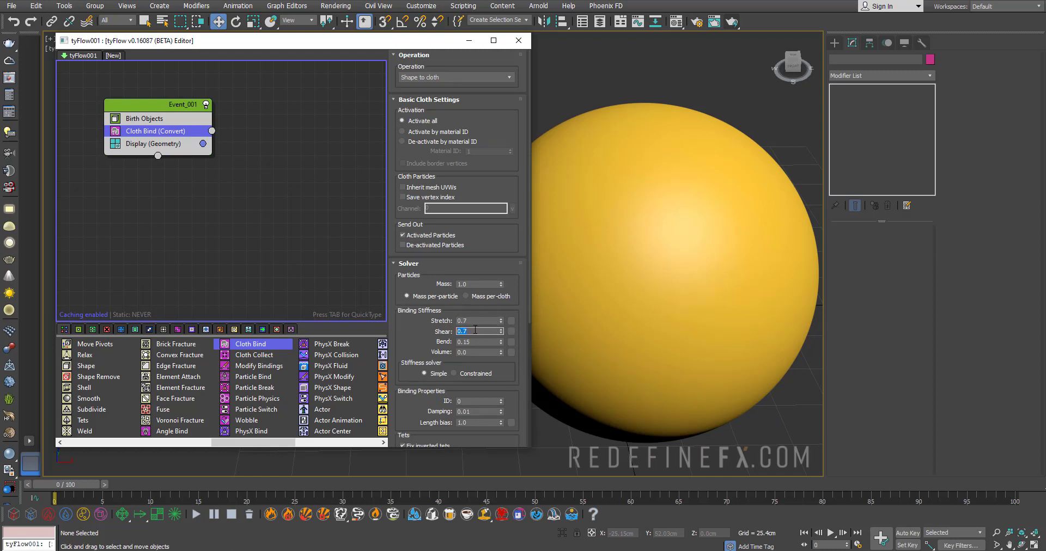
left_click(464, 342)
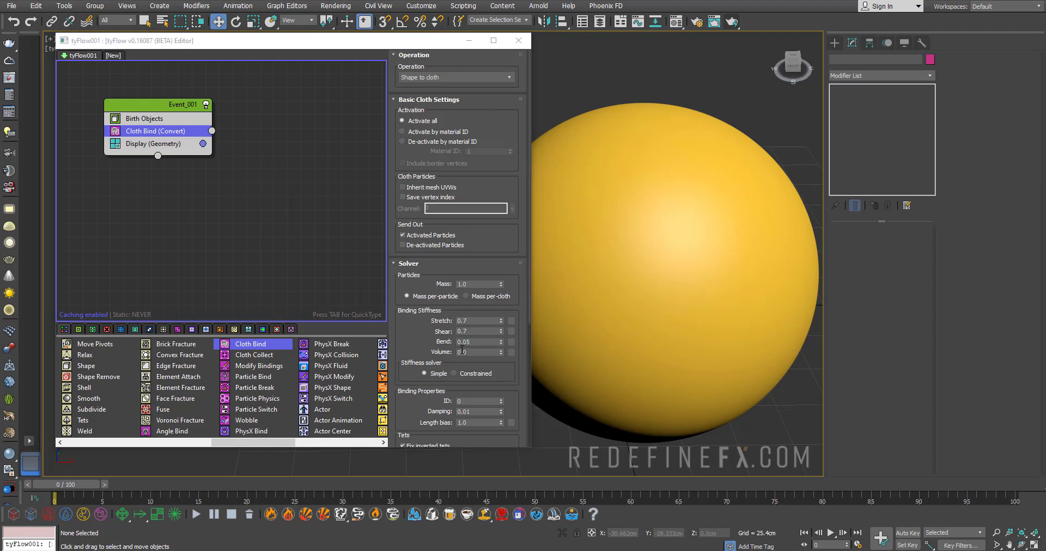
scroll(431, 357, "down", 2)
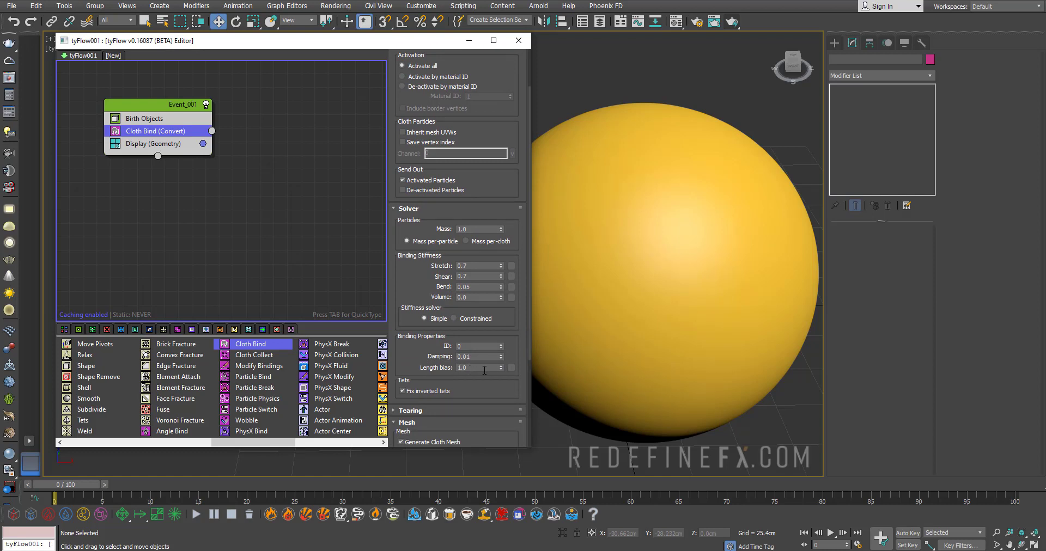
left_click(485, 368)
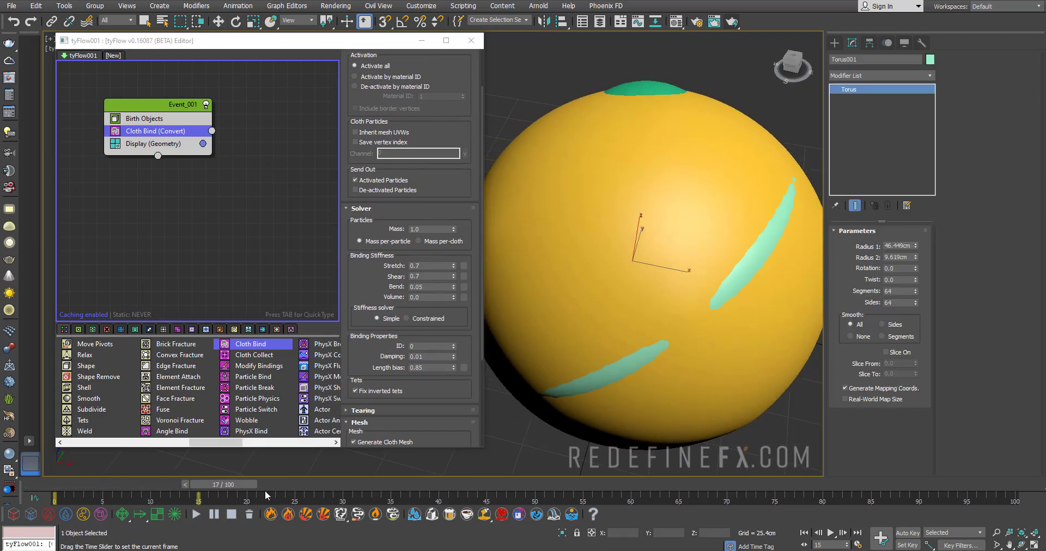
left_click_drag(378, 484, 55, 485)
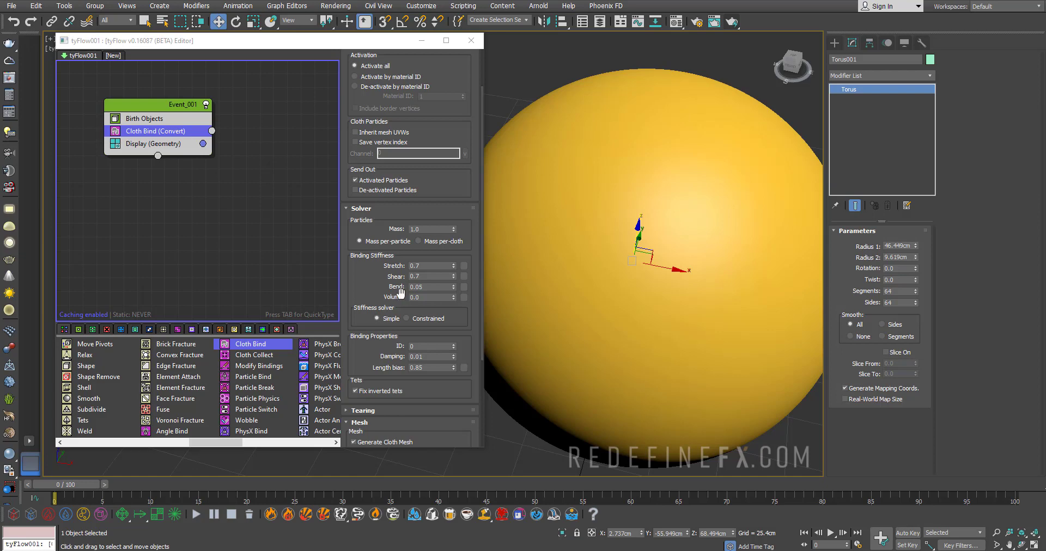
Add a Surface Force operator targeting Sphere003 through Sphere007 and Torus001, with an attraction force of 1
left_click(151, 443)
double_click(175, 366)
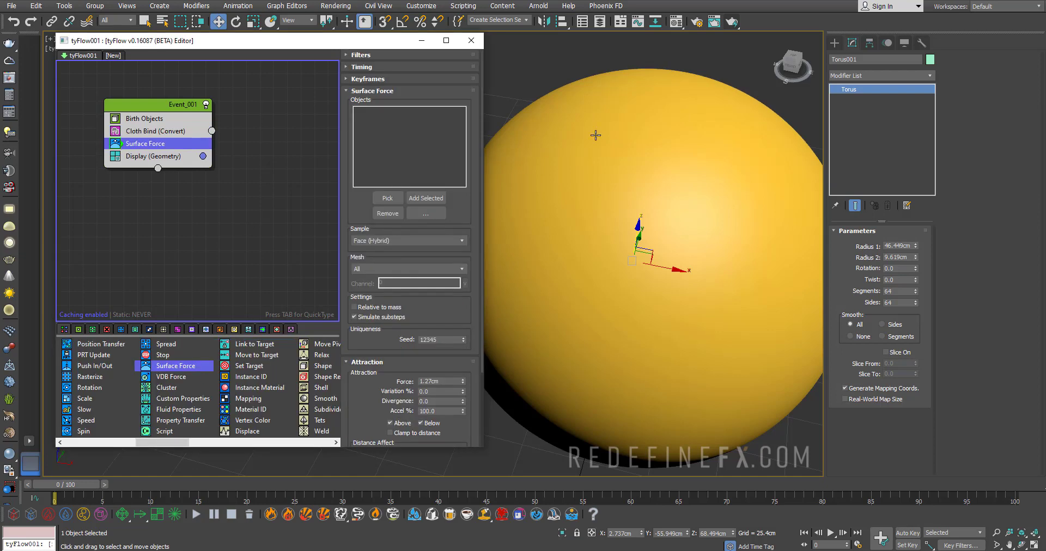
left_click(387, 199)
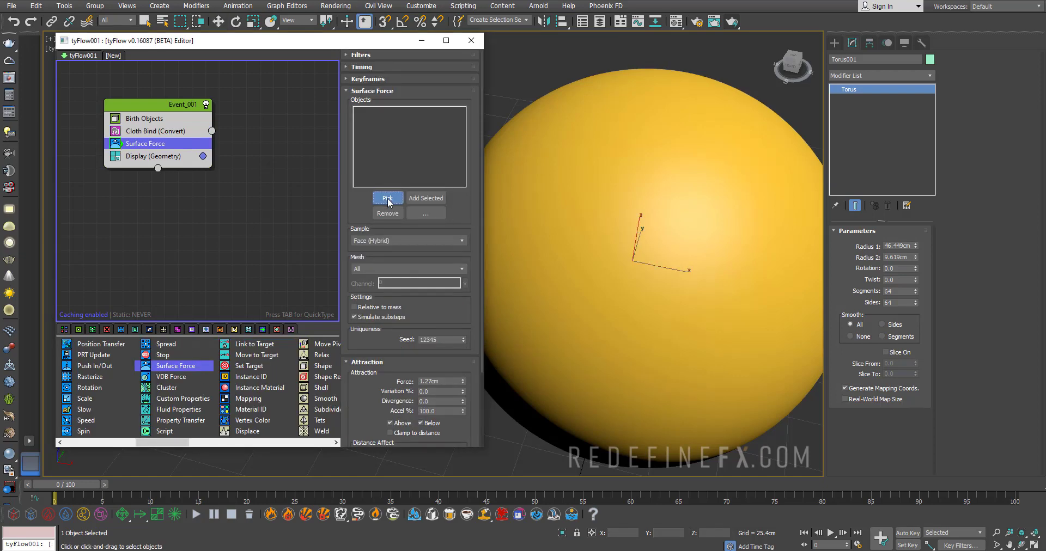
key("h")
left_click(55, 64)
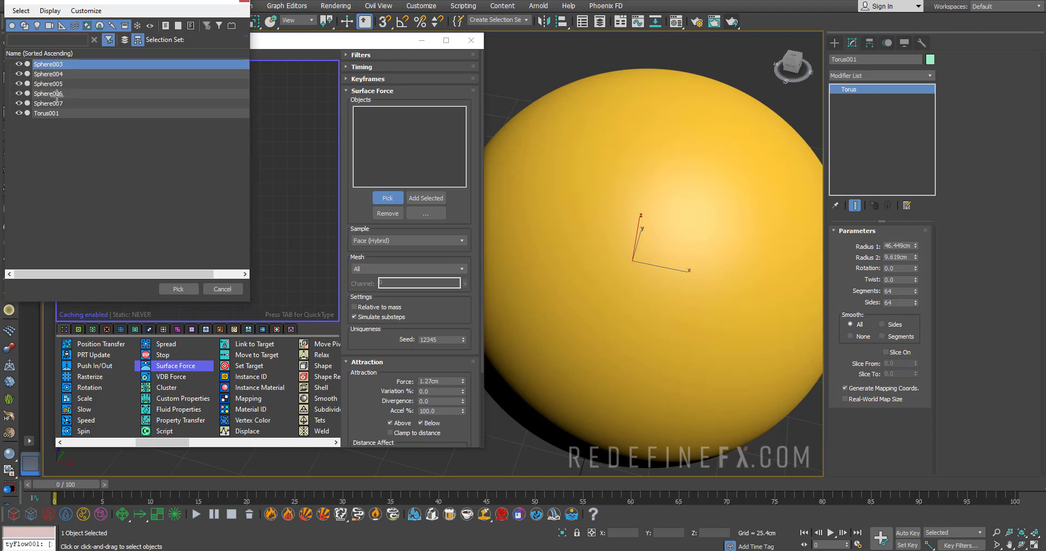
left_click(54, 113, "shift")
left_click(193, 288)
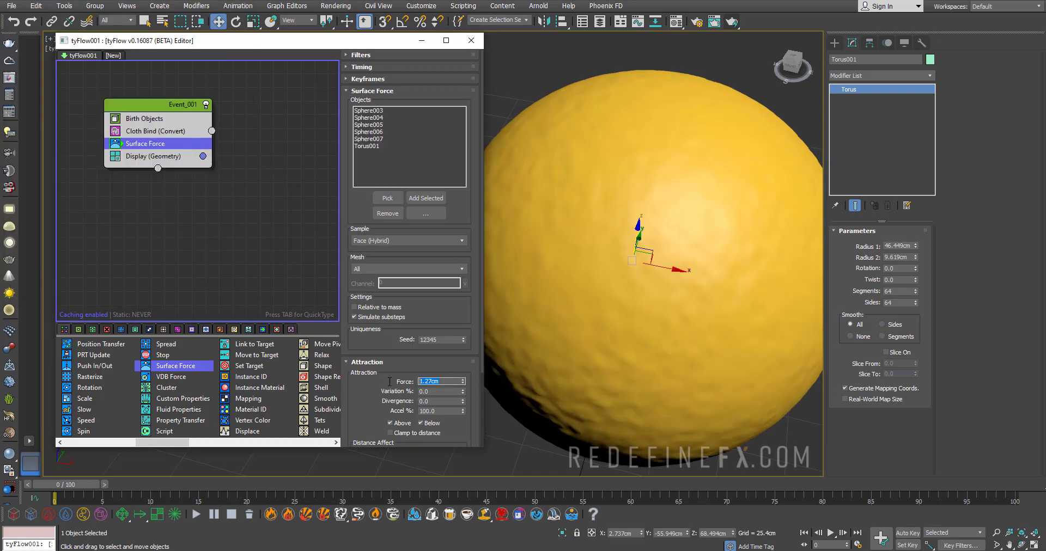
type("1")
key("Return")
Add a Particle Physics operator below Surface Force with an absolute collision radius of 0.2 cm and 50% friction
scroll(170, 430, "down", 3)
left_click_drag(170, 403, 133, 156)
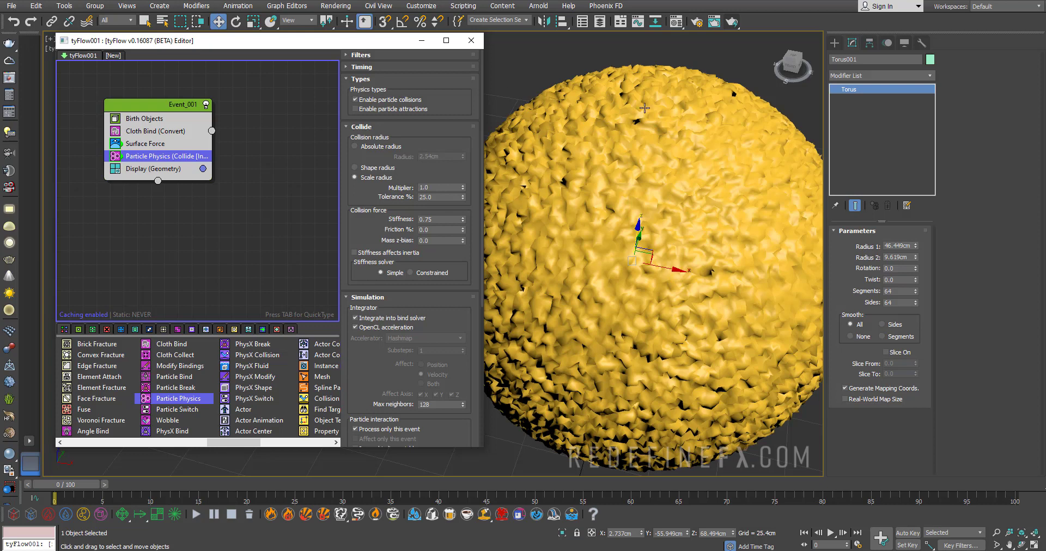
left_click(628, 198)
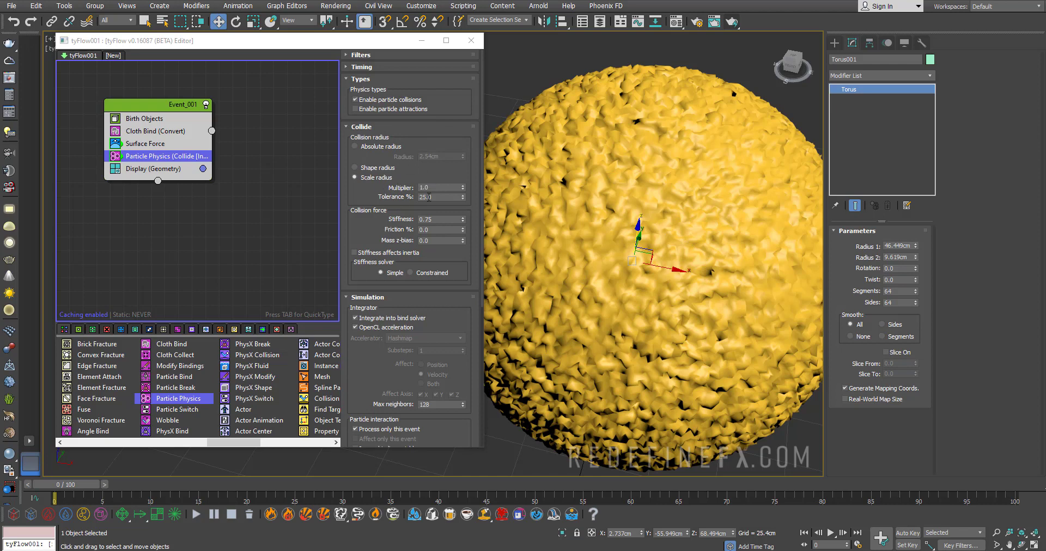
left_click(370, 147)
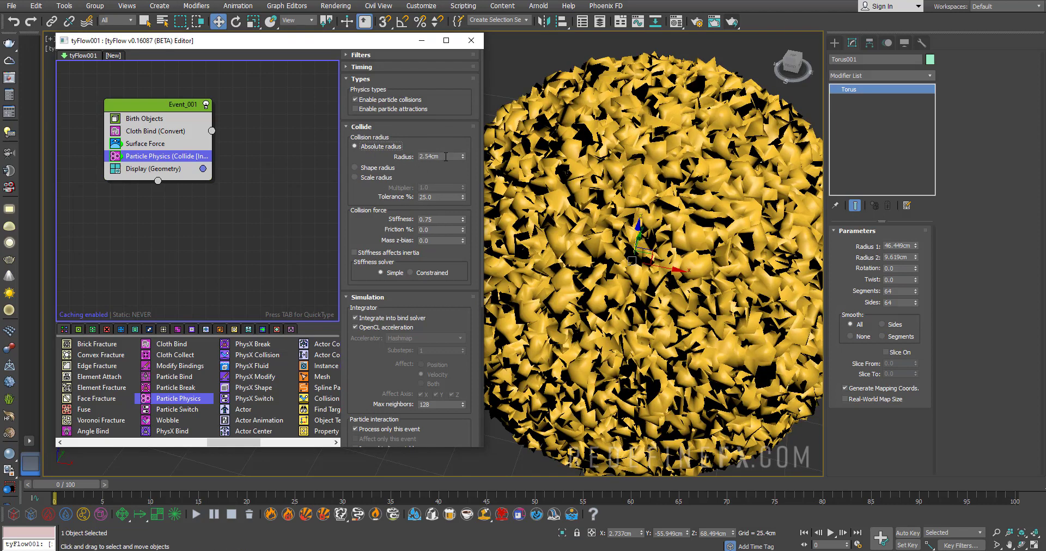
left_click_drag(446, 157, 404, 159)
type("0.2")
key("Return")
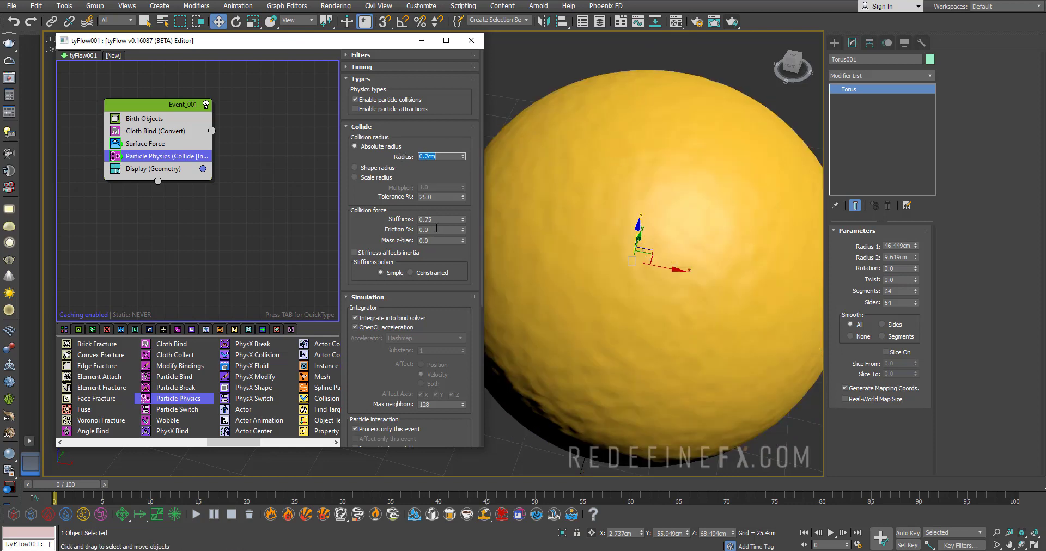
left_click_drag(438, 229, 423, 230)
type("50")
key("Return")
Add a Collision operator below Particle Physics with Sphere003 through Sphere007 and Torus001 as colliders
scroll(308, 412, "down", 1)
left_click_drag(262, 403, 153, 172)
left_click(387, 202)
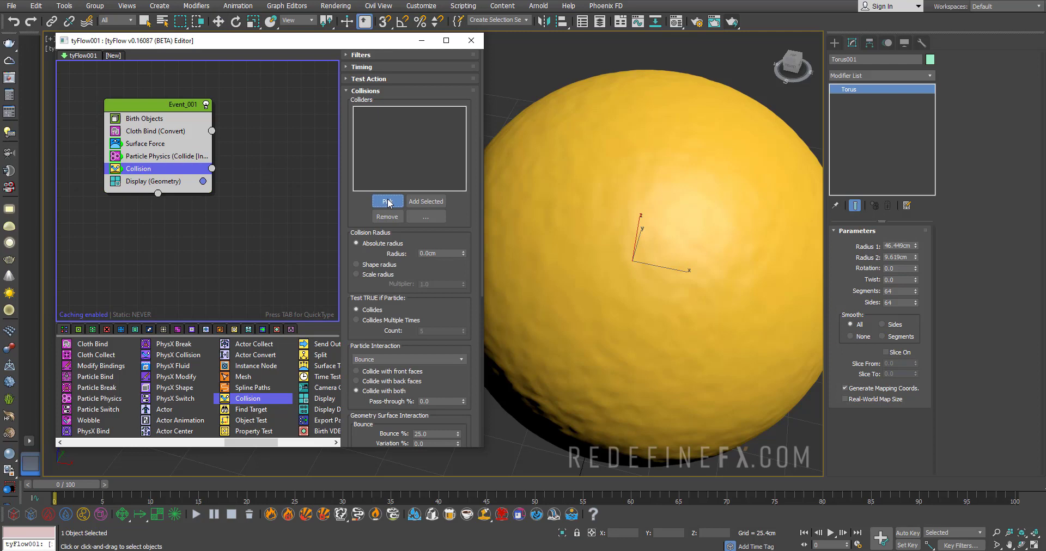
key("h")
left_click(74, 64)
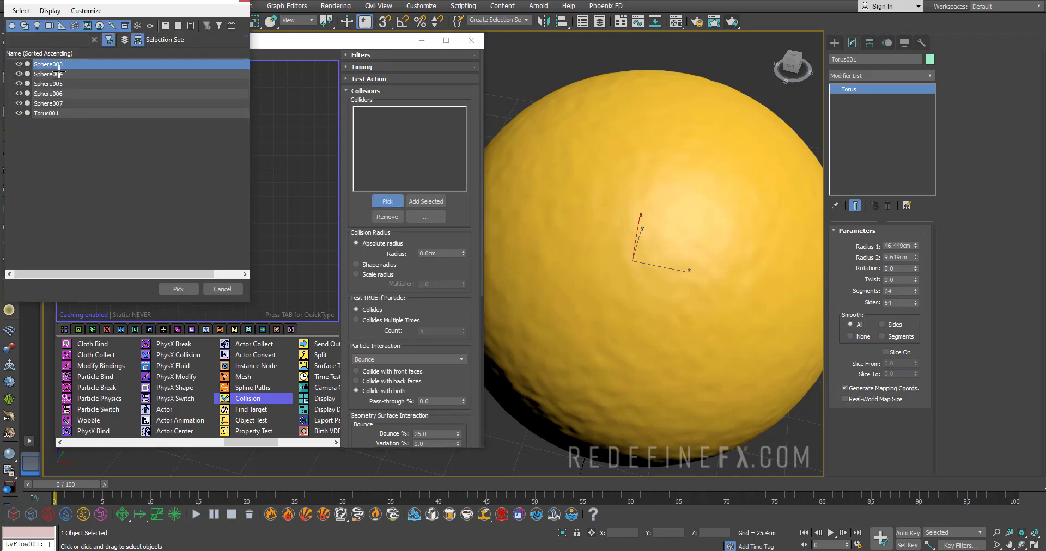
left_click(43, 113, "shift")
left_click(173, 287)
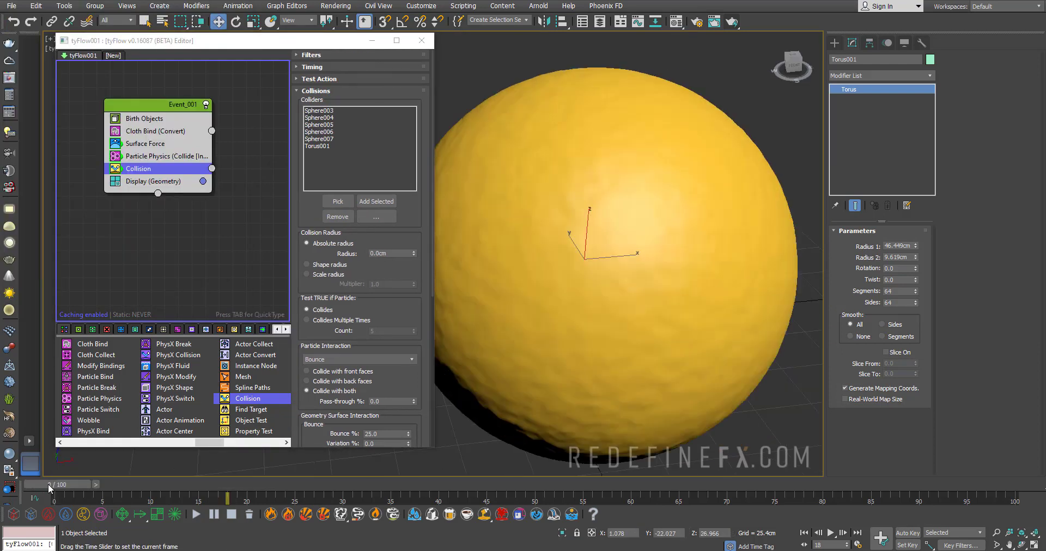
Advance the simulation to frame 10 and examine how the cloth wraps around the spheres and torus
left_click_drag(57, 485, 150, 499)
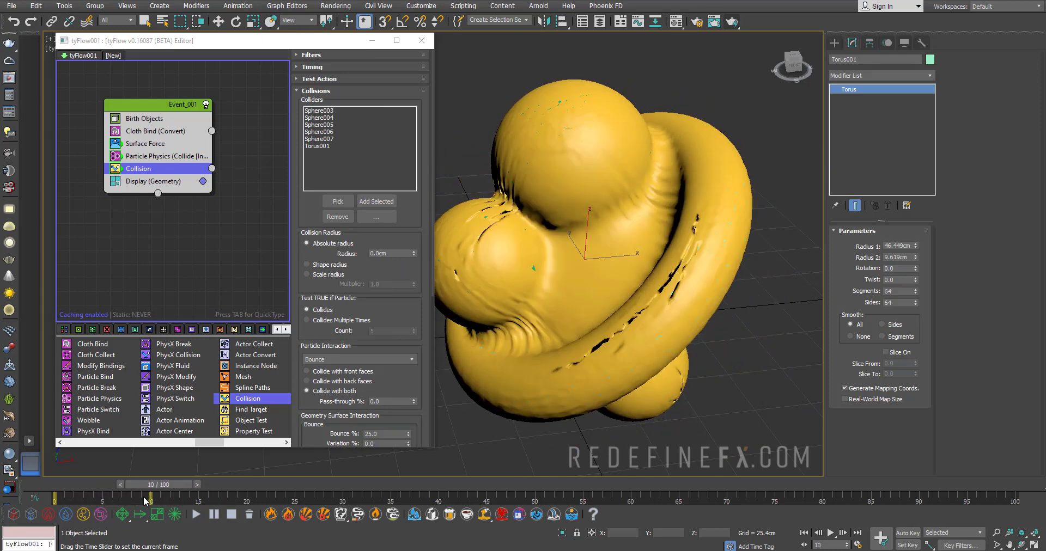
key("w")
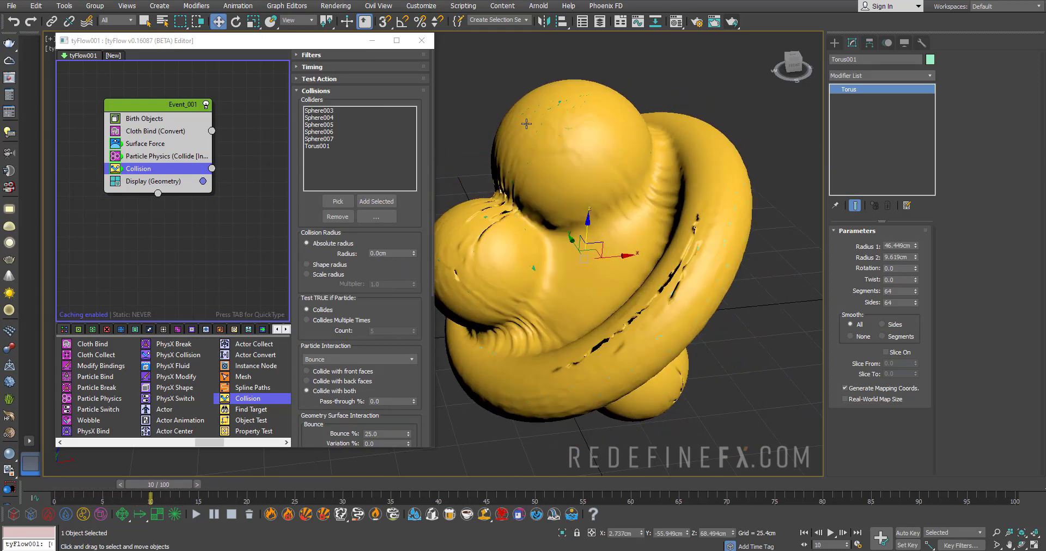
left_click_drag(436, 200, 386, 200)
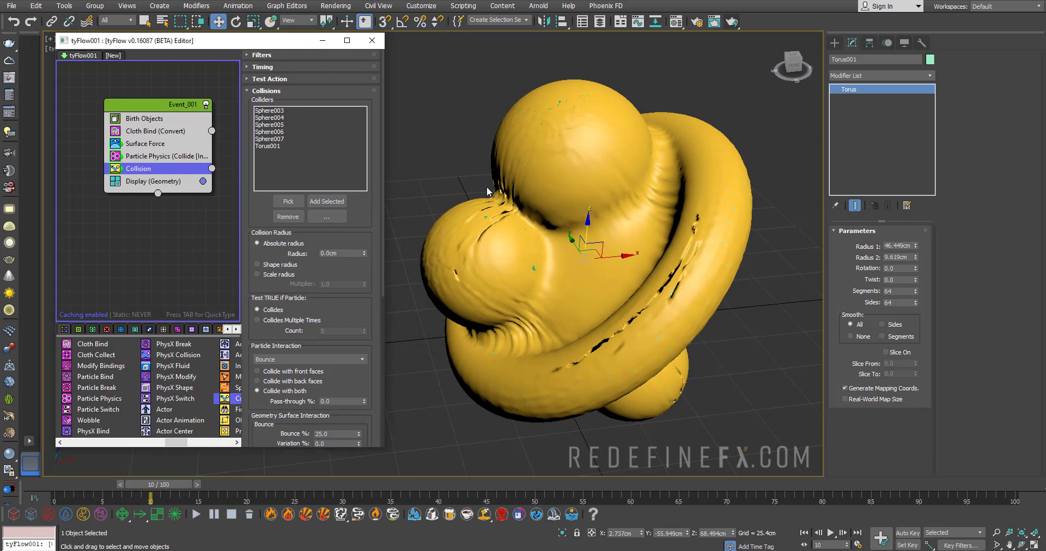
Set the Particle Bind Solver steps of tyFlow001 to 20 and let the simulation update
scroll(490, 191, "down", 5)
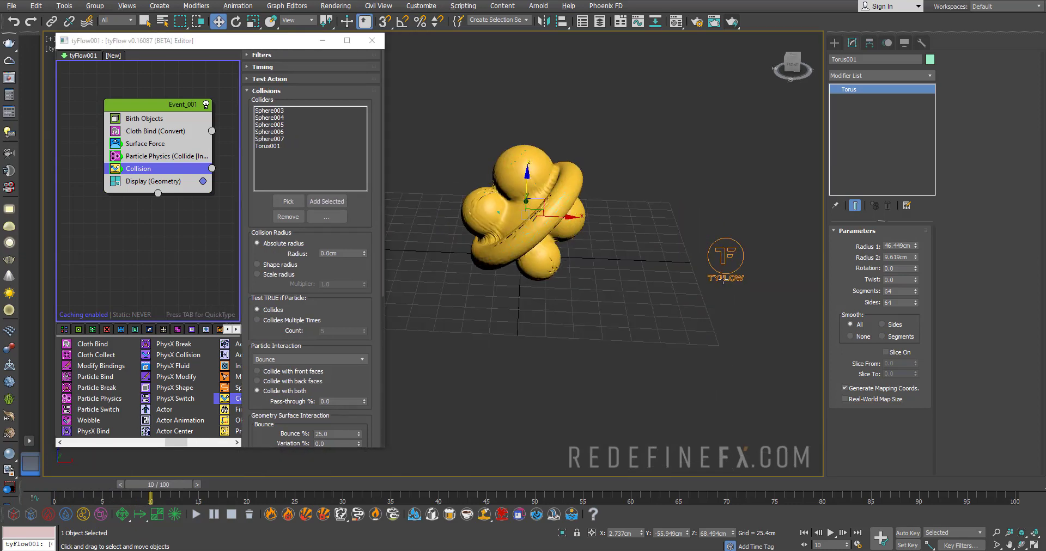
left_click(723, 278)
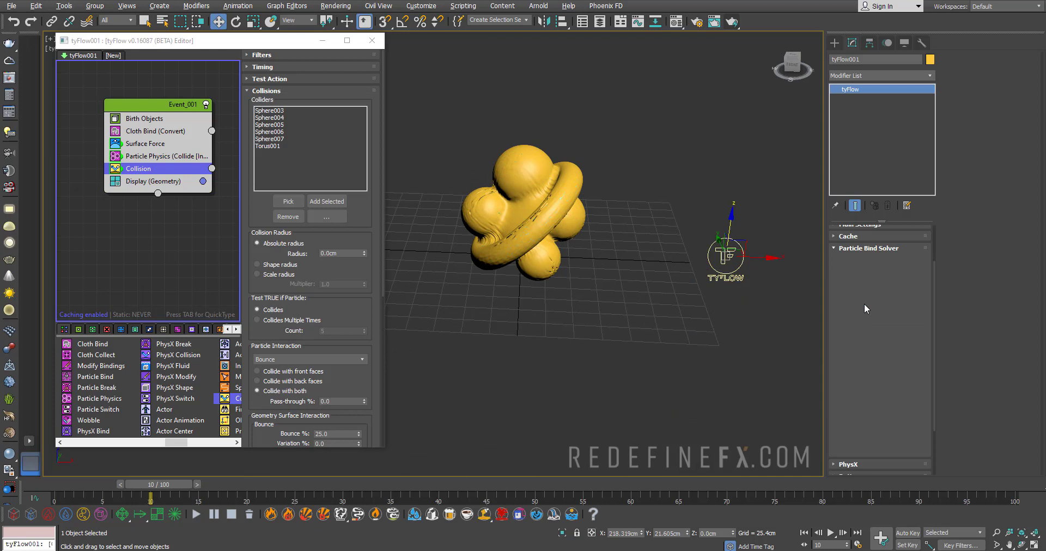
left_click_drag(1011, 79, 993, 81)
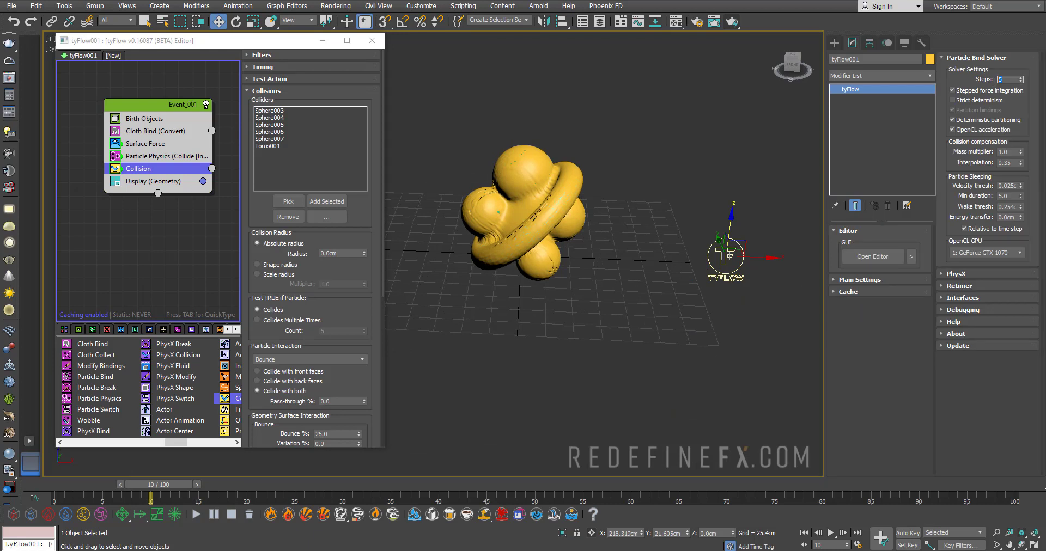
key("Return")
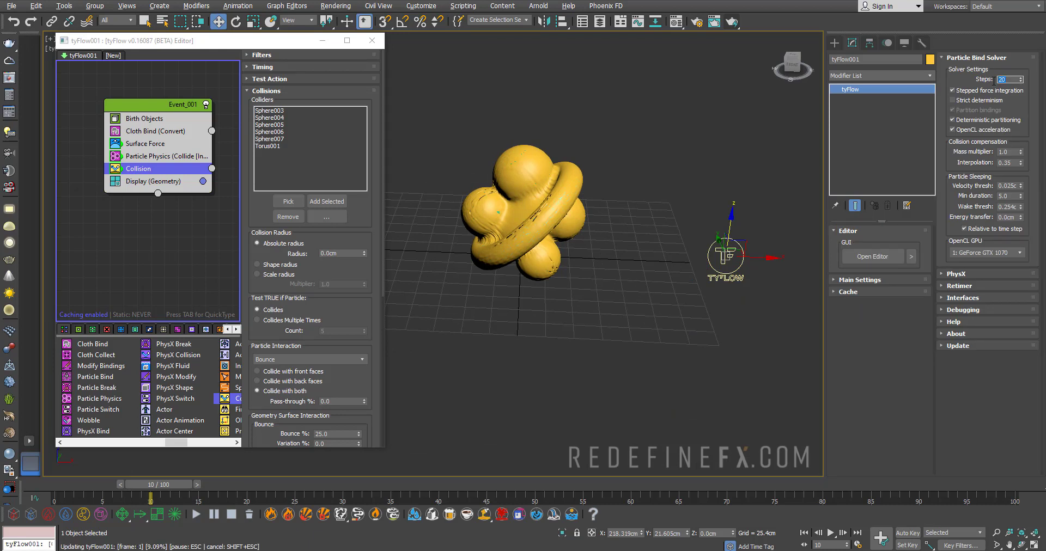
scroll(456, 179, "up", 5)
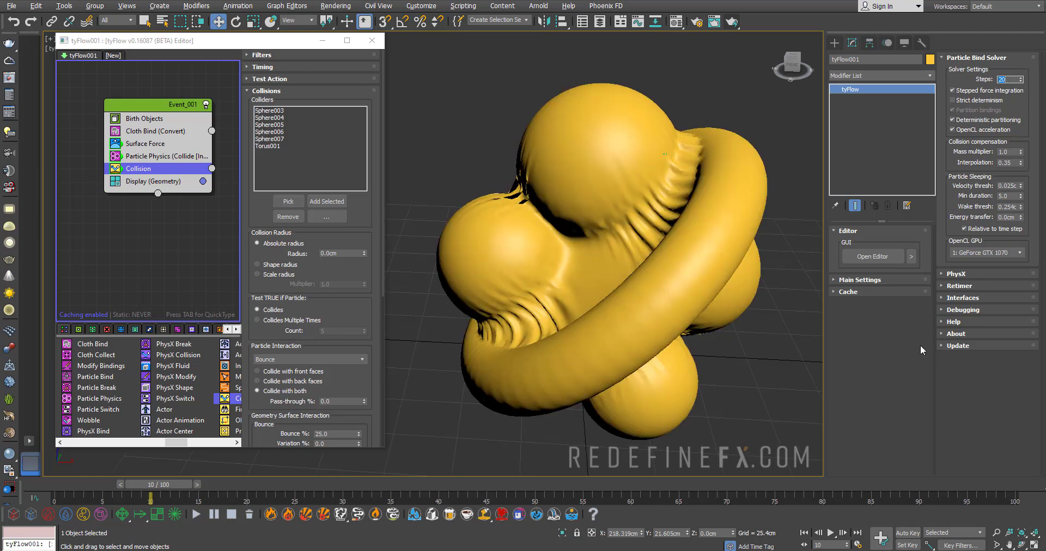
Set the time step in tyFlow001's main settings to 1/2 Frame and check the cloth wrap up close
left_click(854, 281)
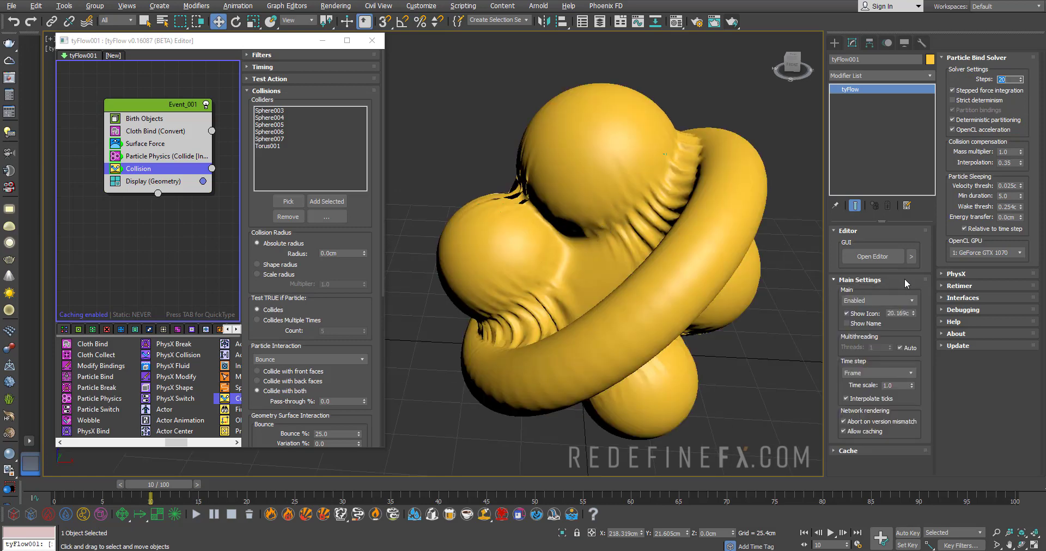
left_click(859, 373)
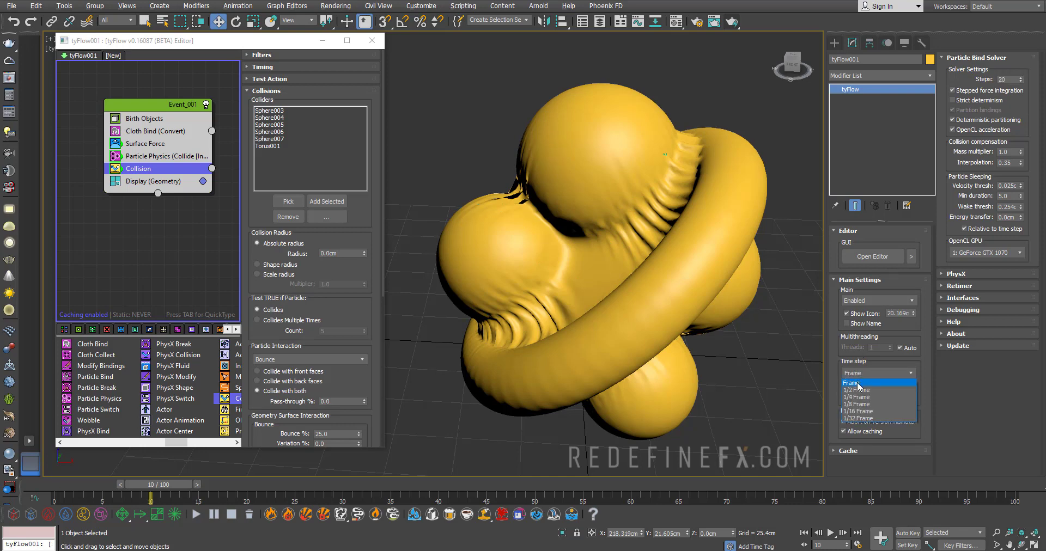
left_click(857, 390)
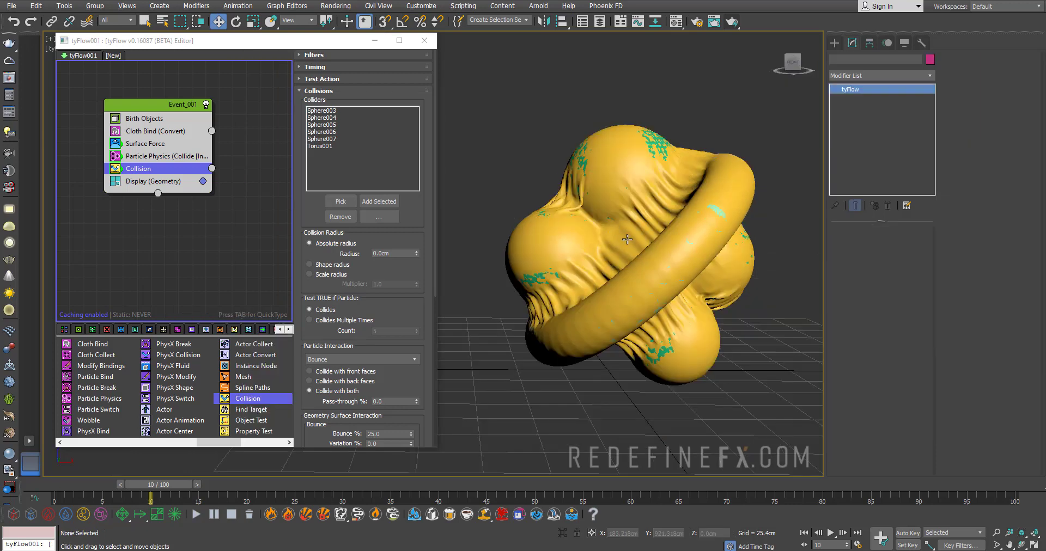
scroll(690, 240, "up", 5)
middle_click_drag(690, 239, 680, 291, "alt")
scroll(681, 291, "up", 5)
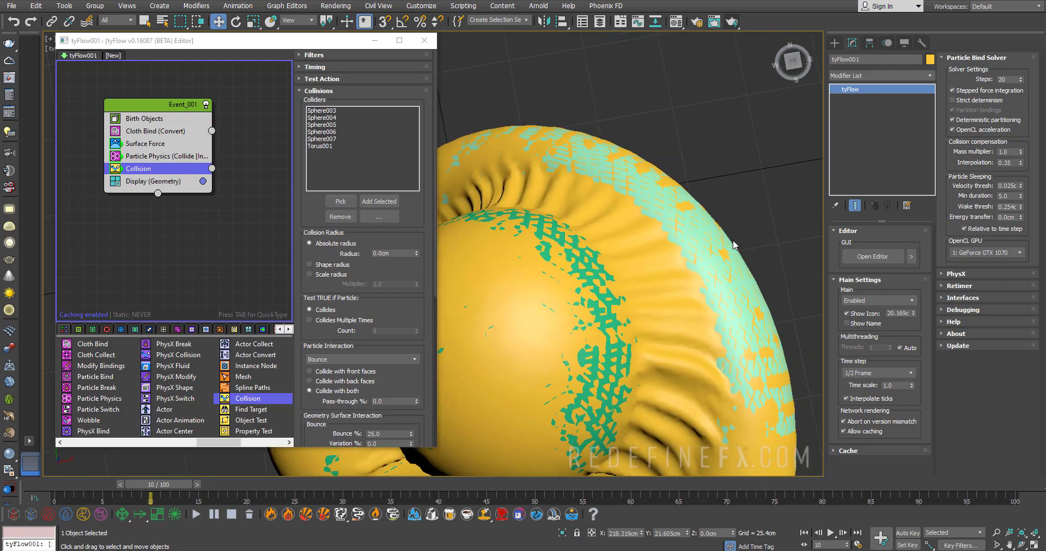
Make the tyFlow cloth see-through and examine how it lies against the spheres and torus
scroll(599, 228, "down", 8)
middle_click_drag(643, 251, 600, 249, "alt")
left_click_drag(743, 347, 646, 251)
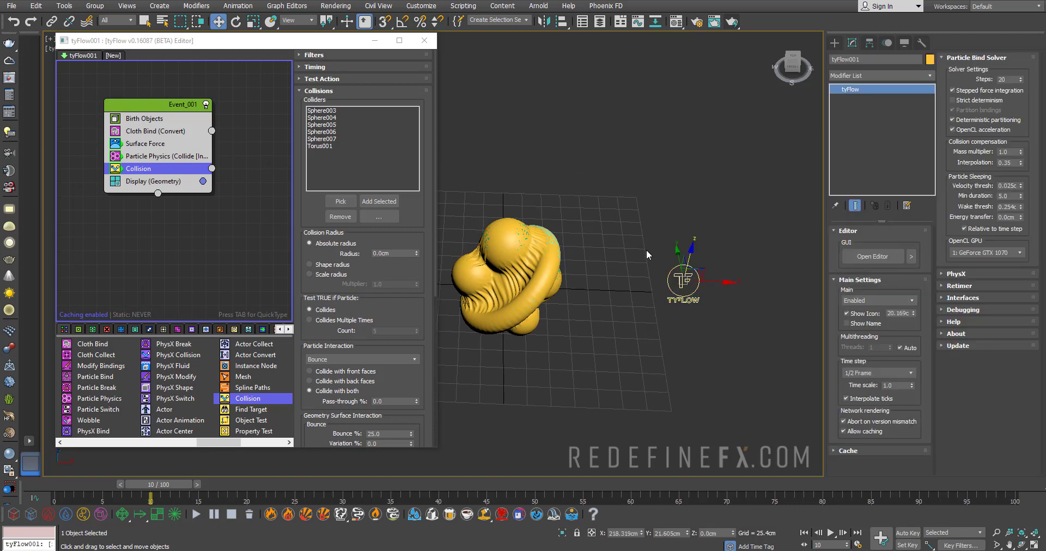
key("alt+x")
middle_click_drag(494, 251, 642, 142, "alt")
scroll(515, 229, "up", 5)
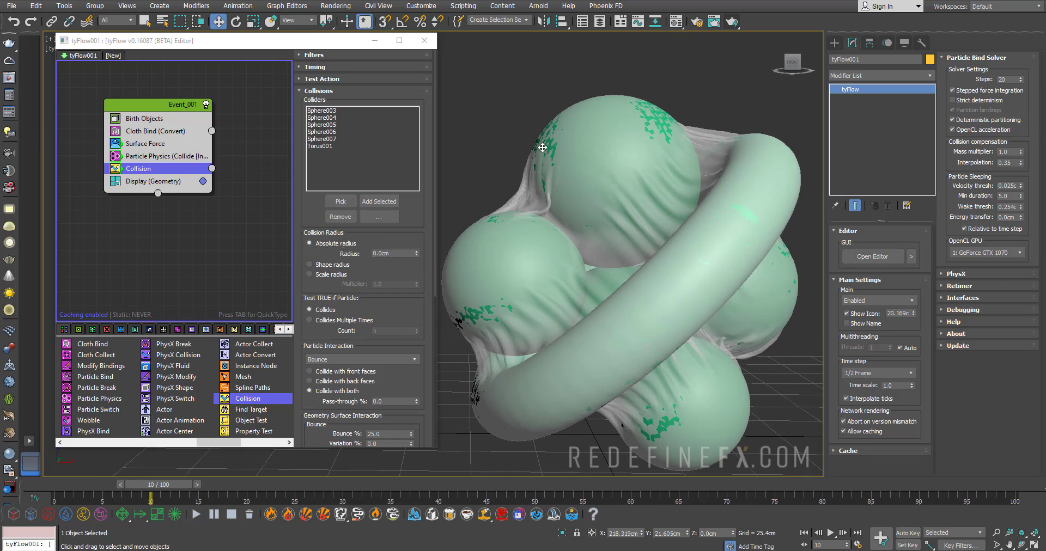
scroll(634, 108, "up", 5)
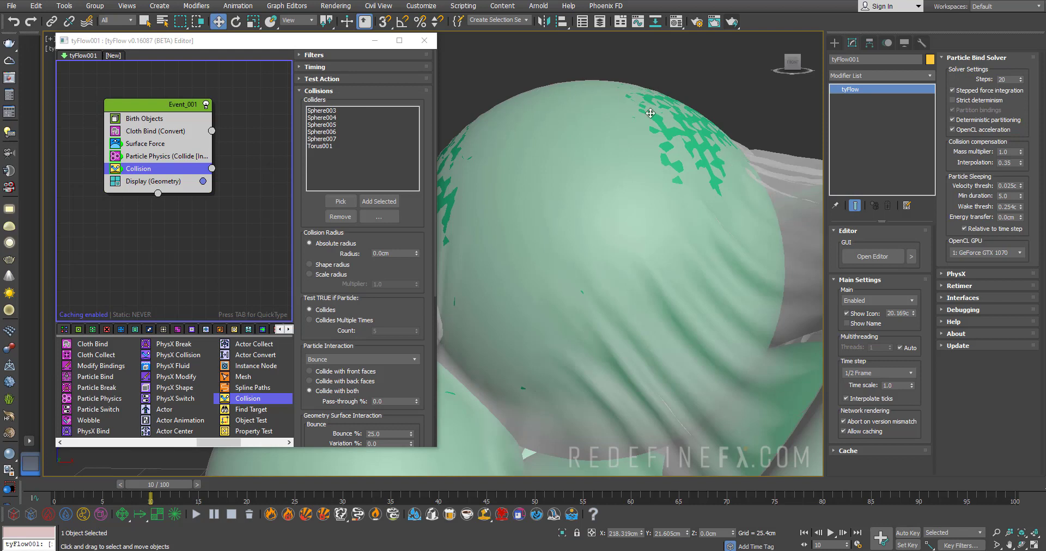
Set the Collision operator's absolute collision radius to 0.5 cm and check the cloth over the spheres
double_click(380, 254)
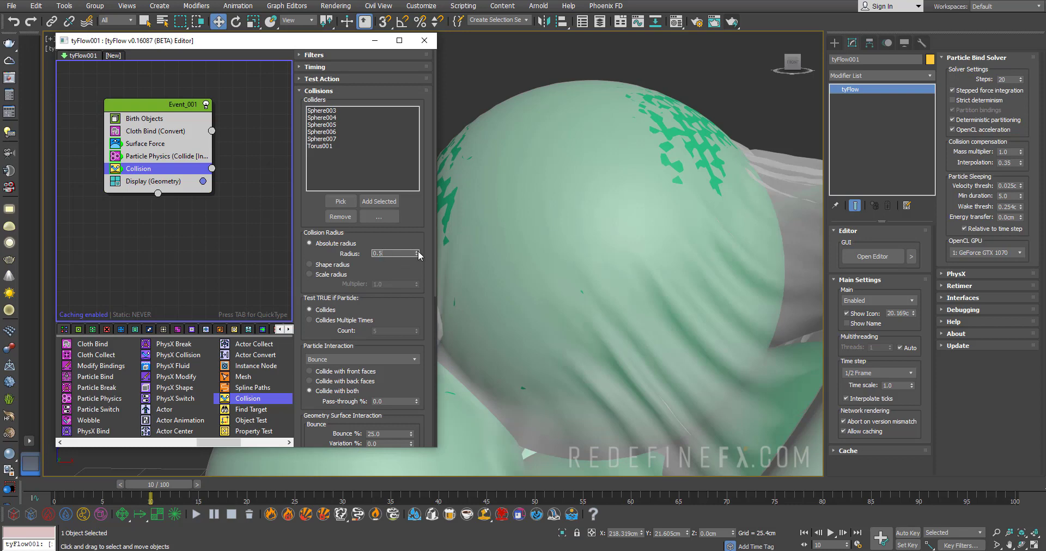
key("Return")
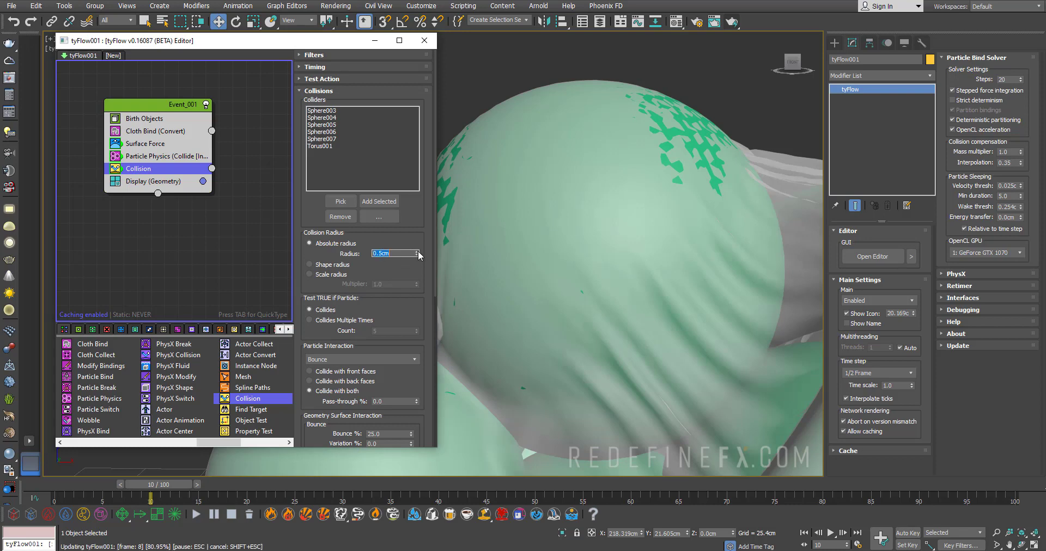
scroll(638, 265, "down", 5)
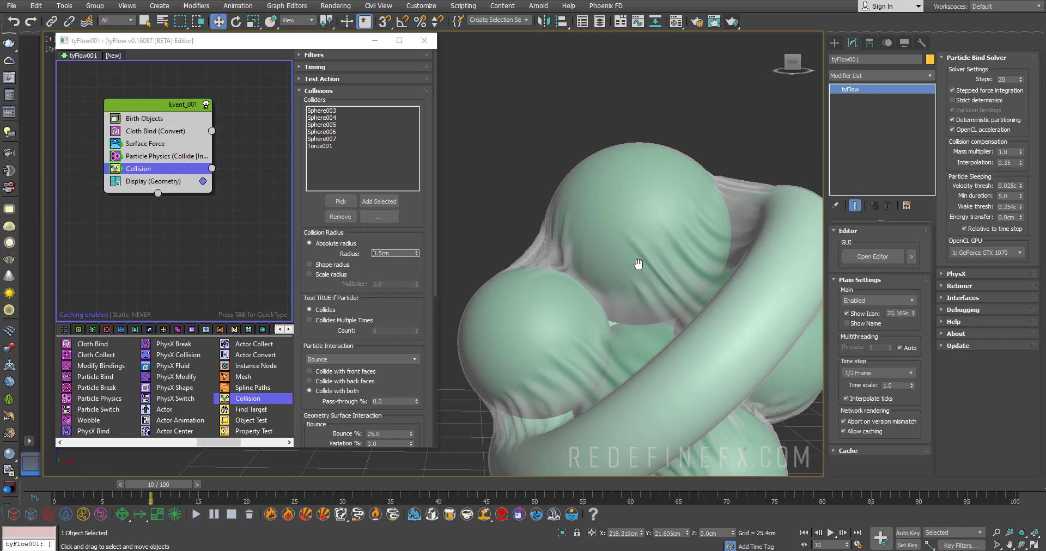
middle_click_drag(638, 264, 649, 135, "alt")
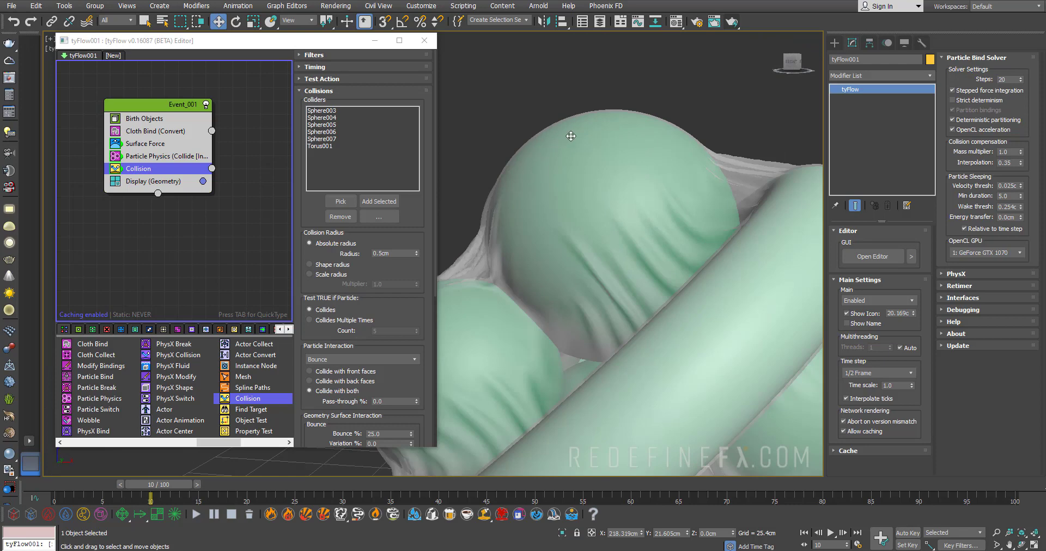
scroll(568, 147, "down", 5)
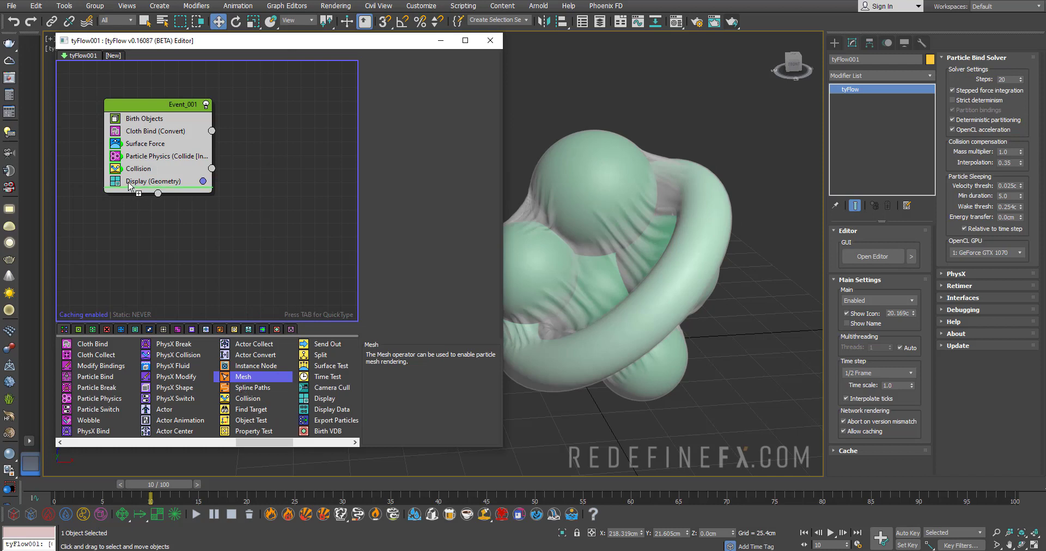
Add a Mesh operator below Display in Event_001 and minimize the tyFlow editor
left_click_drag(130, 186, 131, 188)
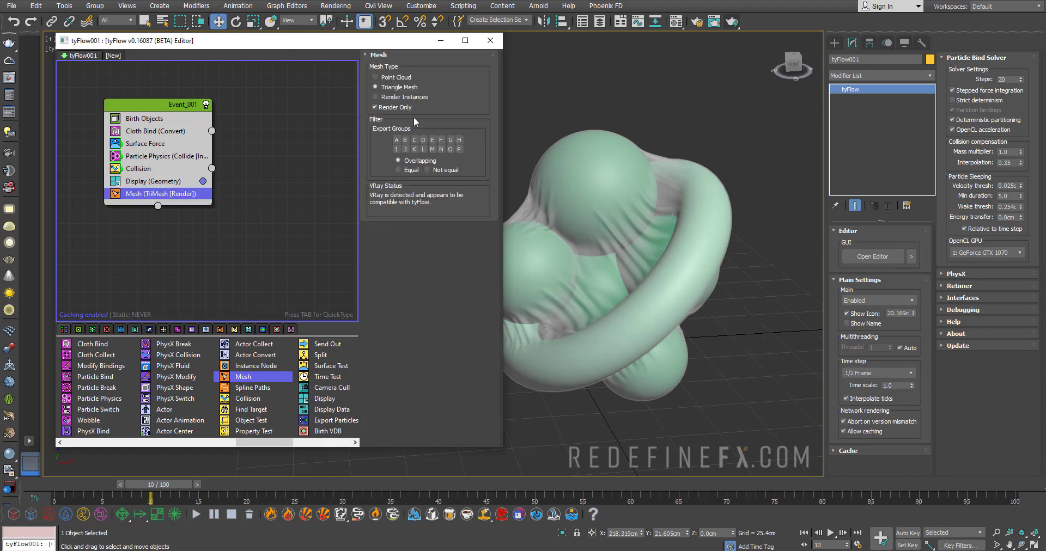
left_click_drag(503, 125, 430, 129)
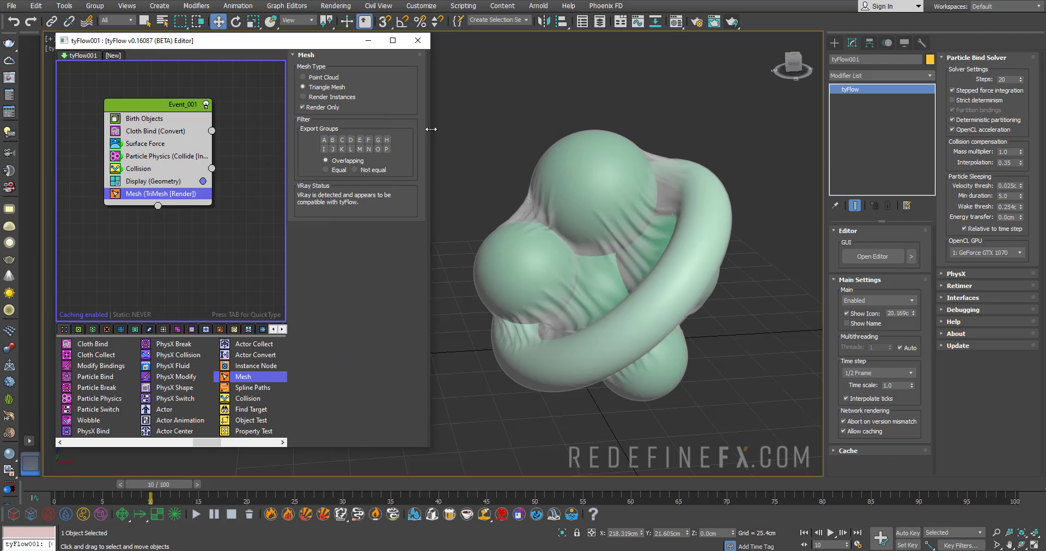
left_click(368, 40)
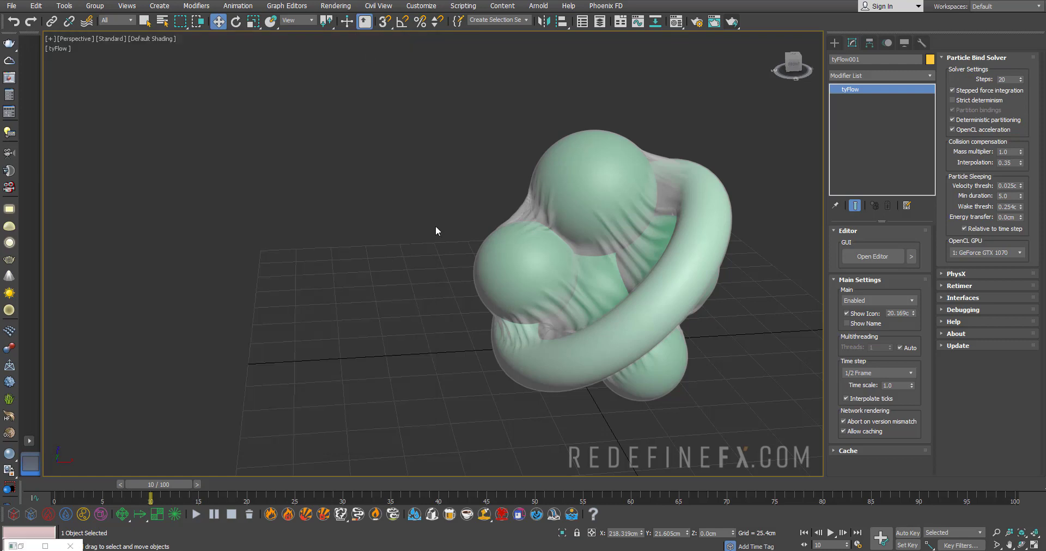
Unhide the lights group by name
right_click(376, 284)
left_click(354, 220)
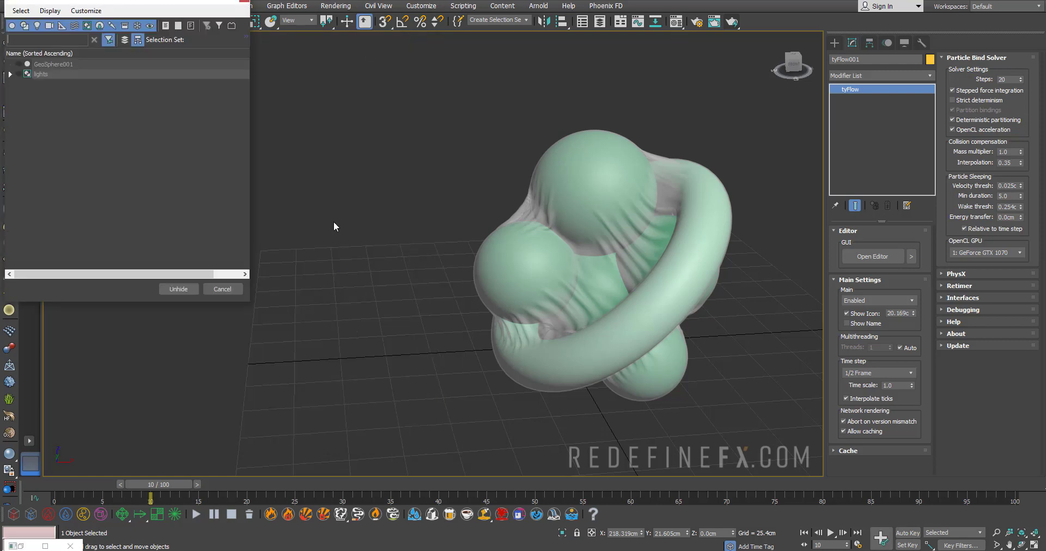
double_click(47, 71)
scroll(472, 179, "down", 6)
Select one of the V-Ray plane lights around the model and check its multiplier
middle_click_drag(530, 138, 601, 120, "alt")
left_click(634, 179)
middle_click_drag(650, 201, 498, 203)
left_click(584, 207)
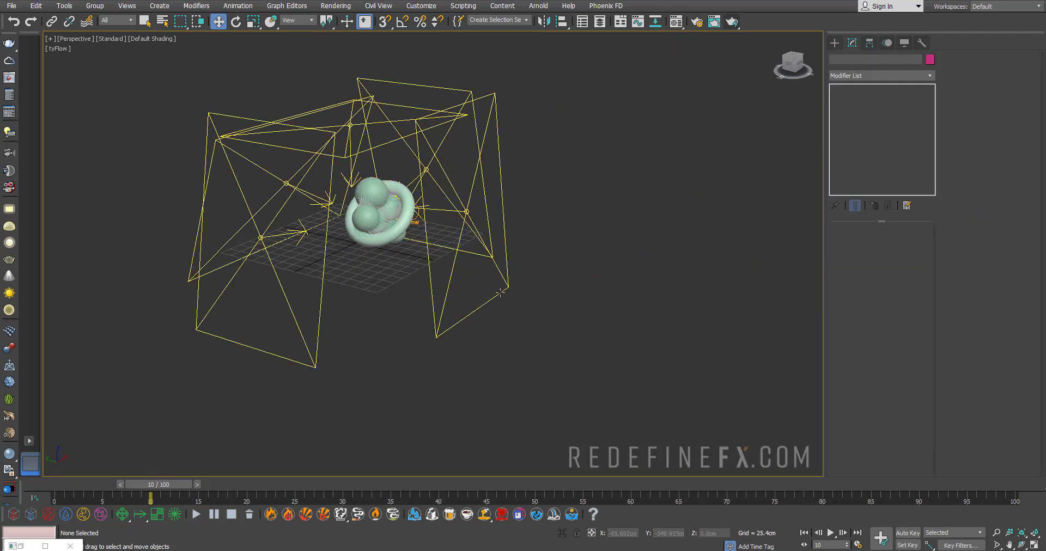
left_click(498, 293)
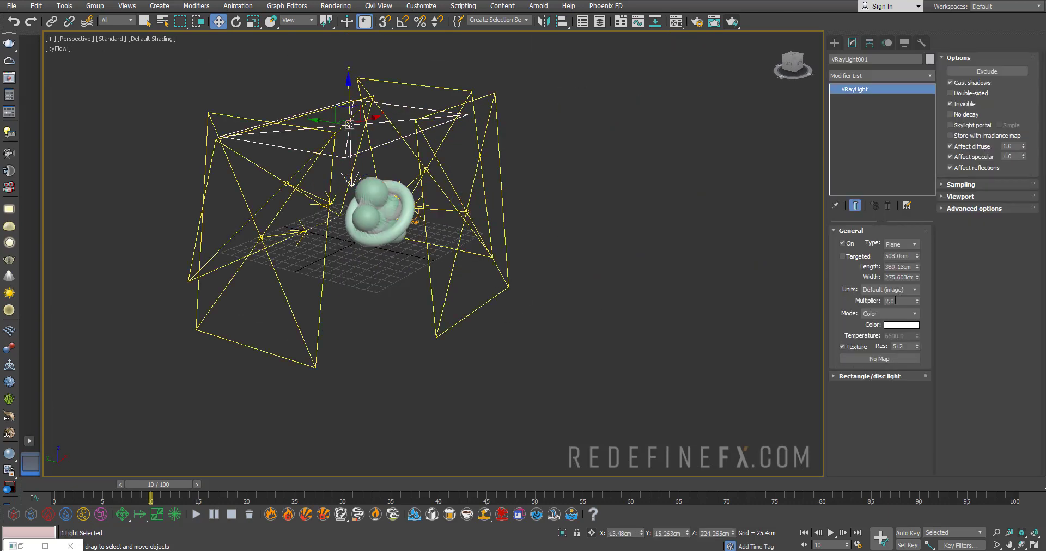
double_click(888, 302)
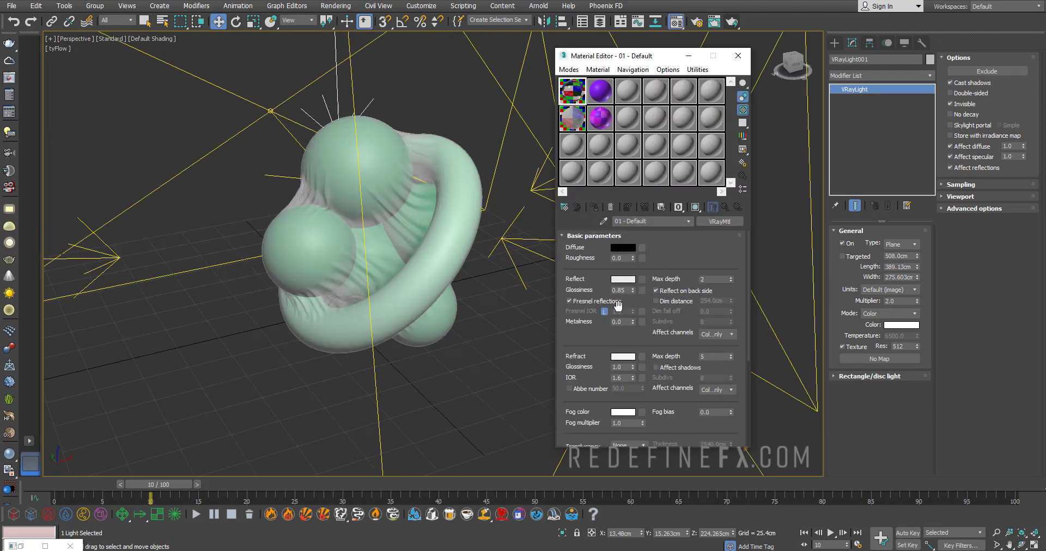
Review the reflection colour, glossiness, Fresnel option and refraction colour of the 01 - Default VRayMtl material
left_click_drag(661, 281, 679, 282)
key("Return")
left_click_drag(626, 291, 607, 293)
left_click(625, 280)
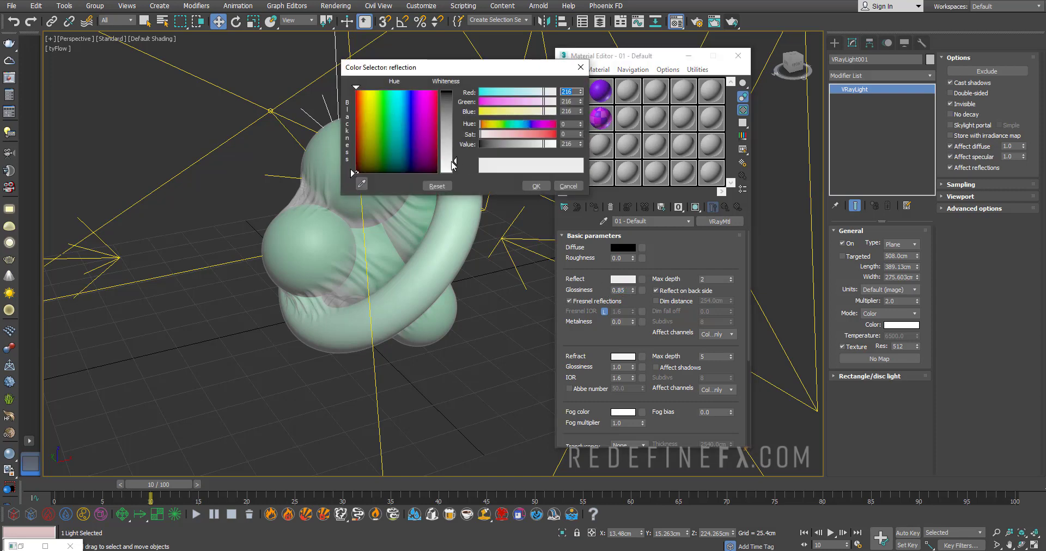
left_click(535, 186)
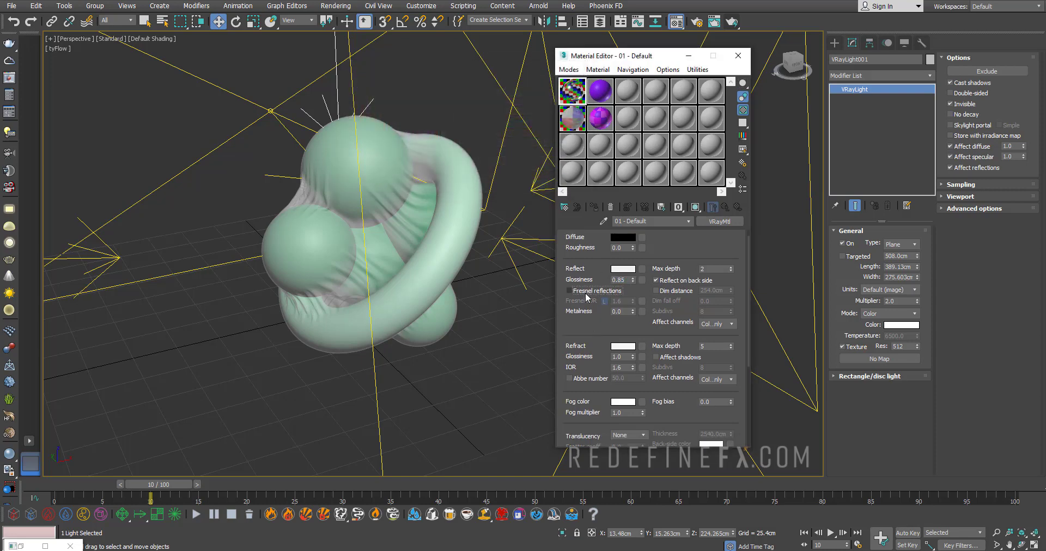
left_click_drag(588, 330, 587, 309)
left_click(613, 324)
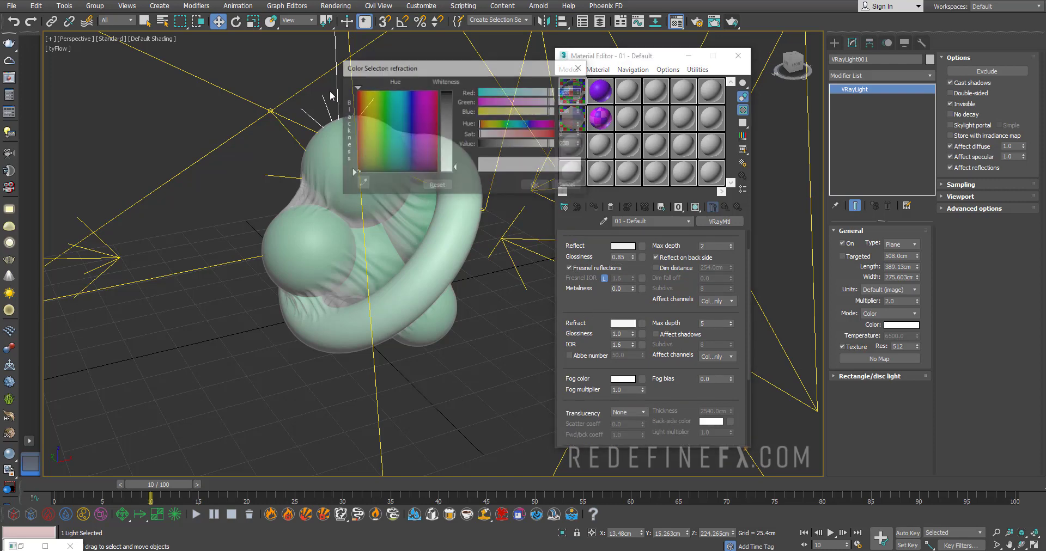
left_click(526, 185)
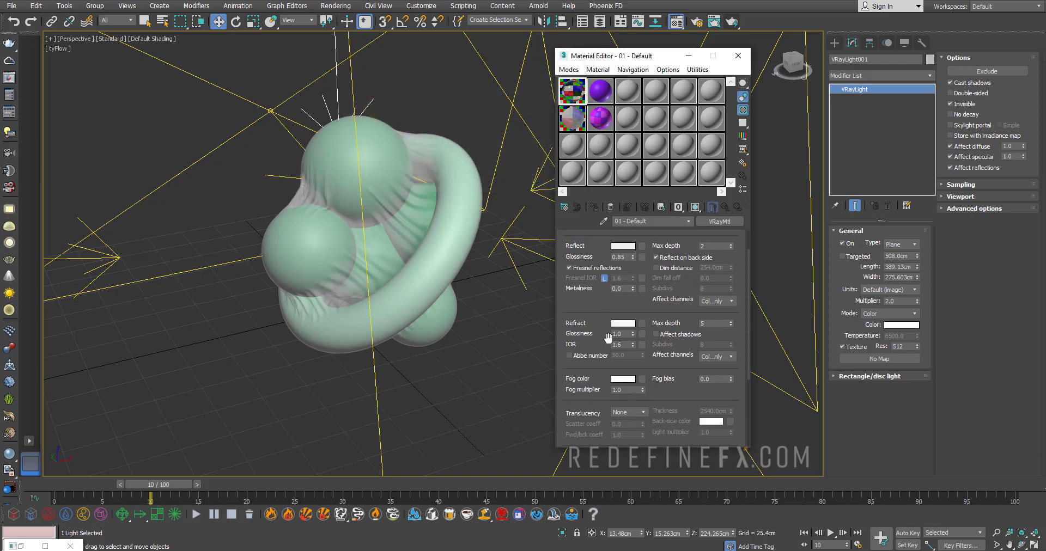
Assign the 01 - Default material to tyFlow001
left_click_drag(626, 56, 315, 51)
left_click(590, 235)
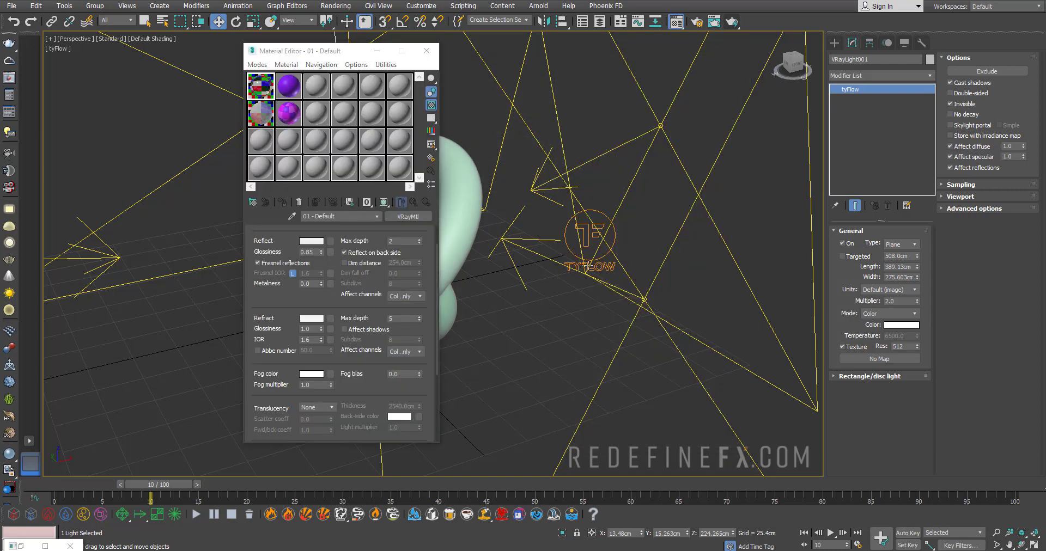
left_click(283, 204)
scroll(514, 209, "up", 4)
middle_click_drag(513, 209, 571, 223)
scroll(572, 233, "down", 4)
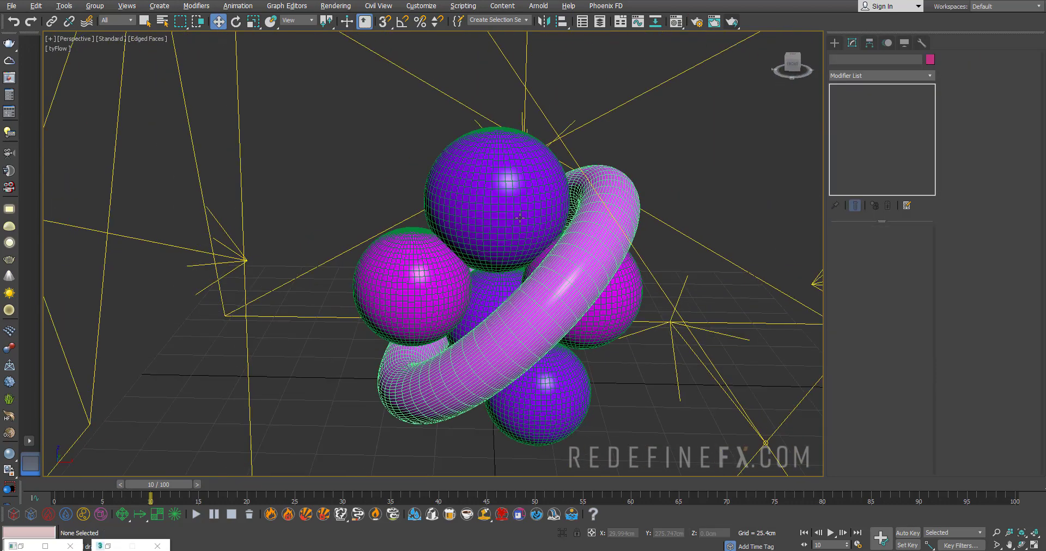
Hide tyFlow001 and show the purple and pink materials on the spheres and torus with edged faces displayed
scroll(678, 275, "up", 5)
middle_click_drag(678, 275, 515, 136)
left_click(654, 218)
middle_click_drag(654, 218, 516, 199, "alt")
left_click(469, 230)
scroll(409, 222, "down", 5)
middle_click_drag(409, 223, 474, 330, "alt")
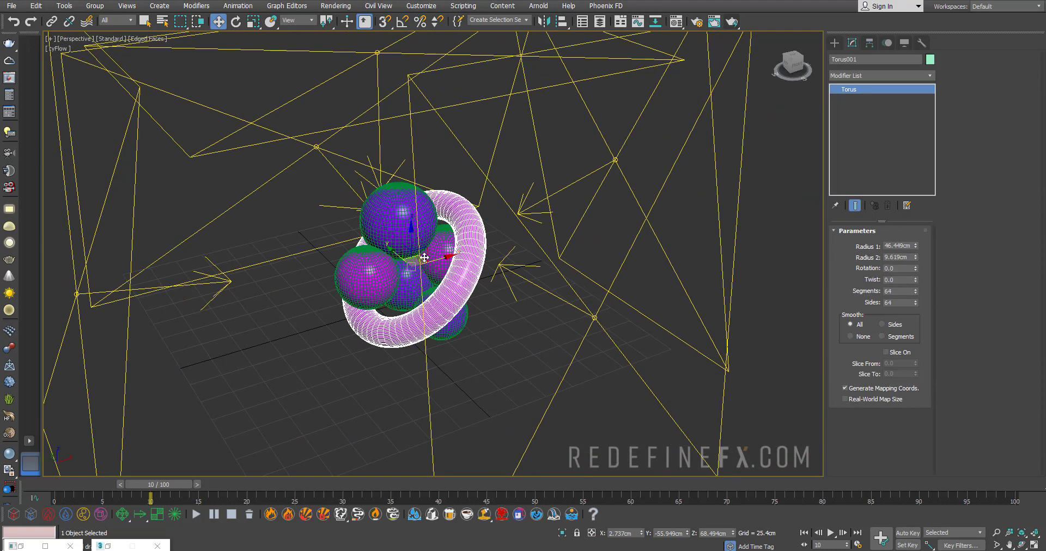
Unhide tyFlow001 by name
right_click(474, 330)
left_click(499, 268)
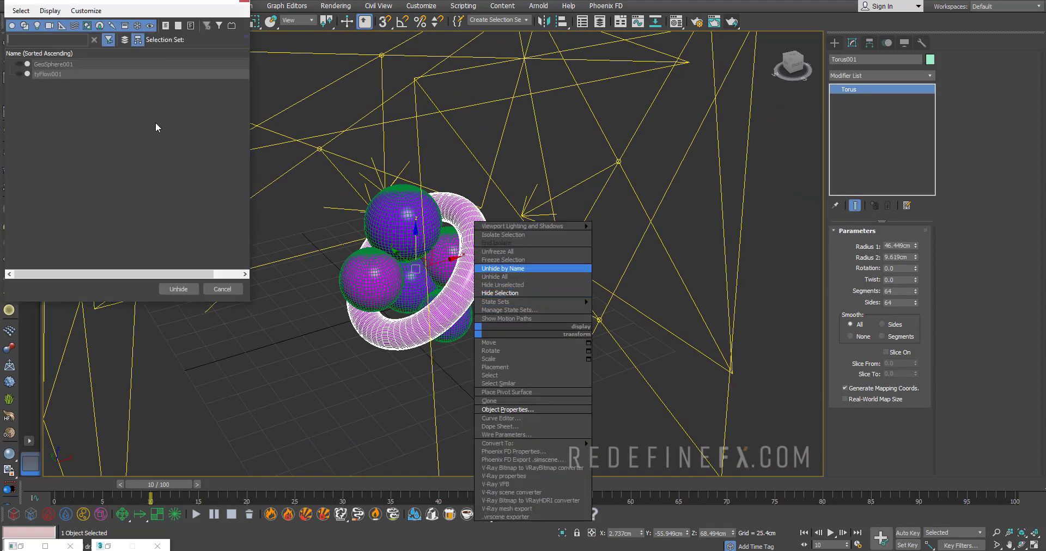
double_click(41, 73)
Start an interactive V-Ray render of the wrapped shapes in the Perspective viewport
middle_click_drag(353, 140, 286, 112, "alt")
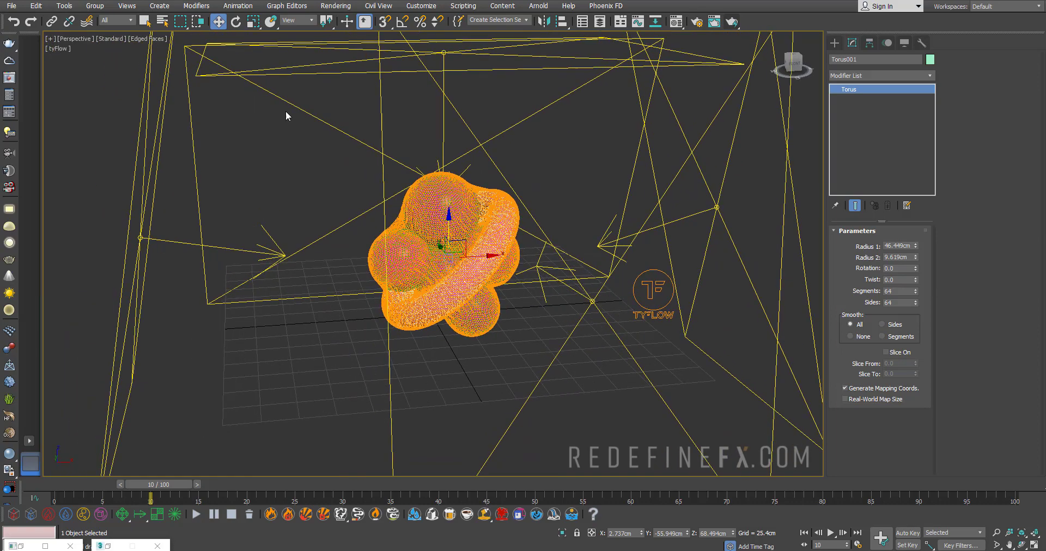
left_click(107, 38)
left_click(130, 64)
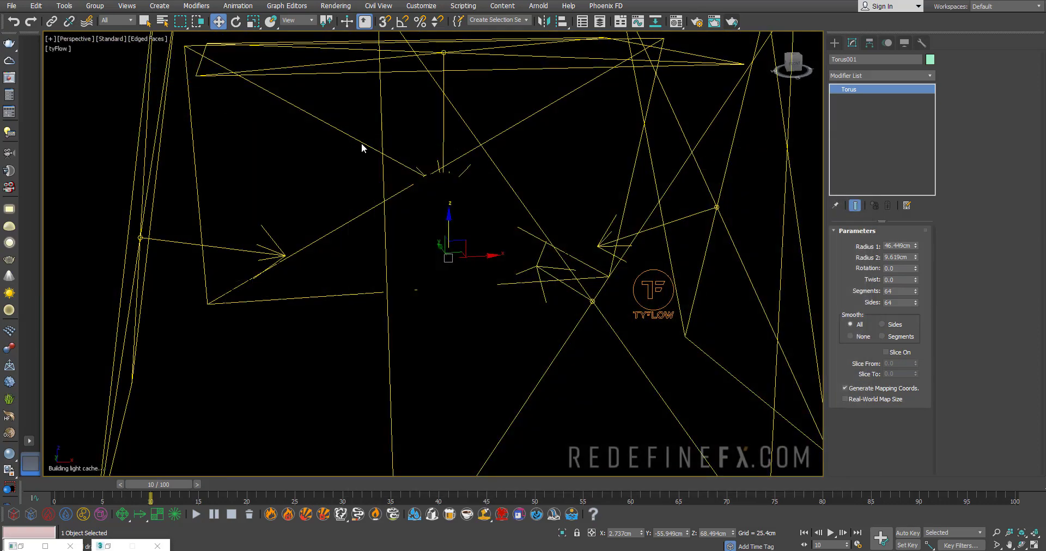
left_click(362, 143)
Switch to Photos to view the rendered image, and to the browser to view redefinefx.com/free
scroll(450, 176, "up", 5)
middle_click_drag(425, 126, 545, 137)
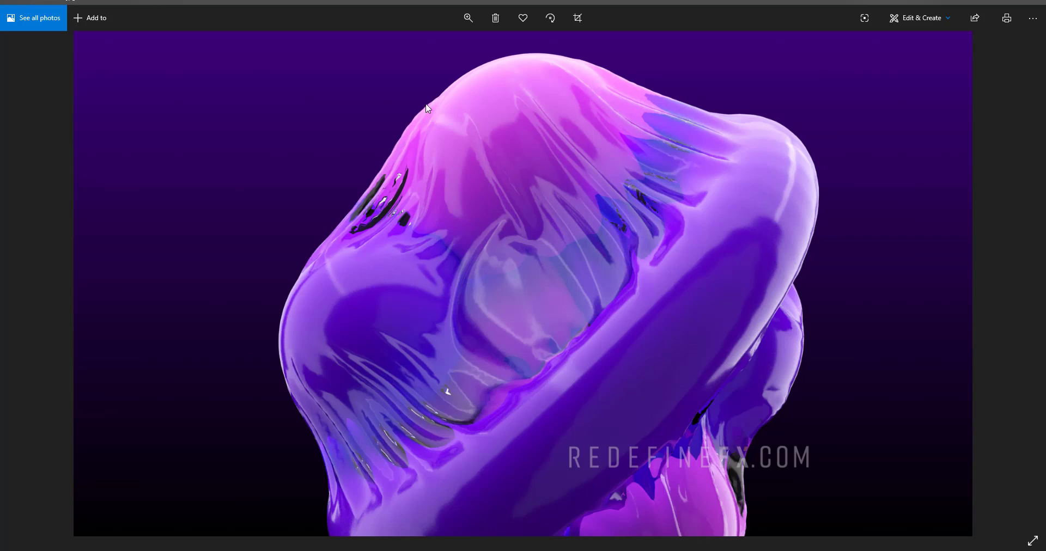
left_click_drag(357, 1, 472, 74)
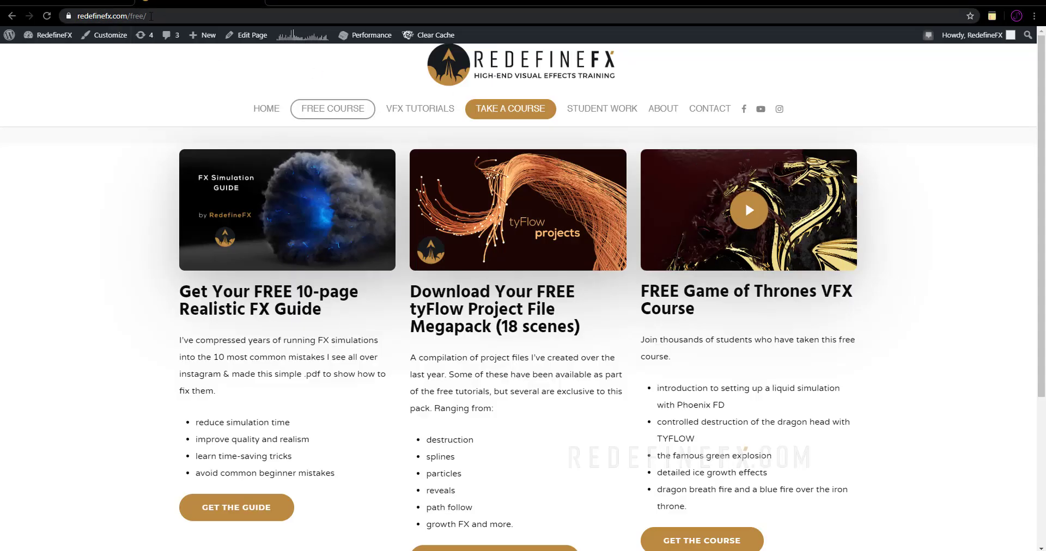
Look over the free FX guide, tyFlow project file megapack and Game of Thrones VFX course offers on the redefinefx.com/free page
left_click_drag(146, 16, 76, 17)
left_click(175, 146)
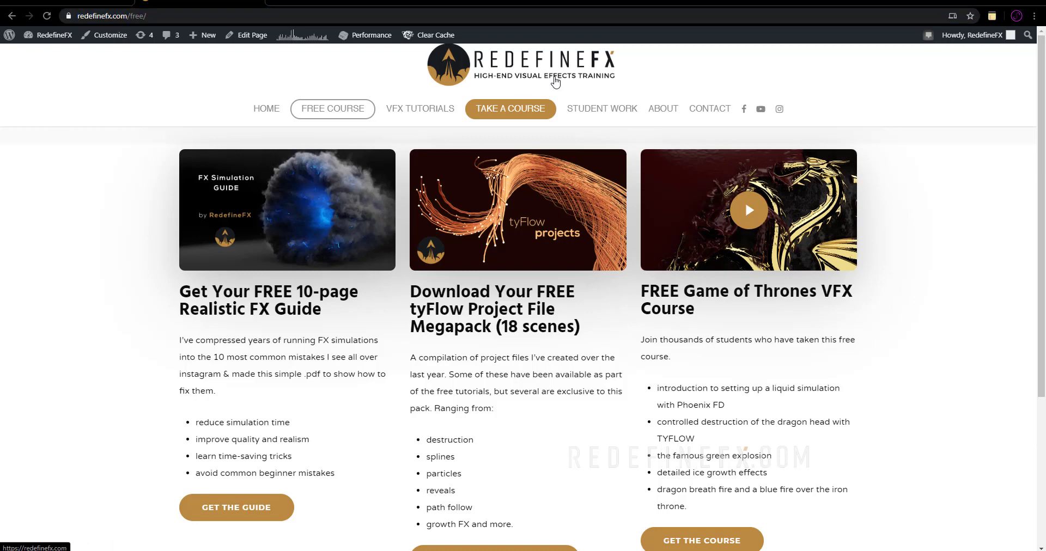
scroll(927, 149, "down", 2)
scroll(828, 143, "up", 2)
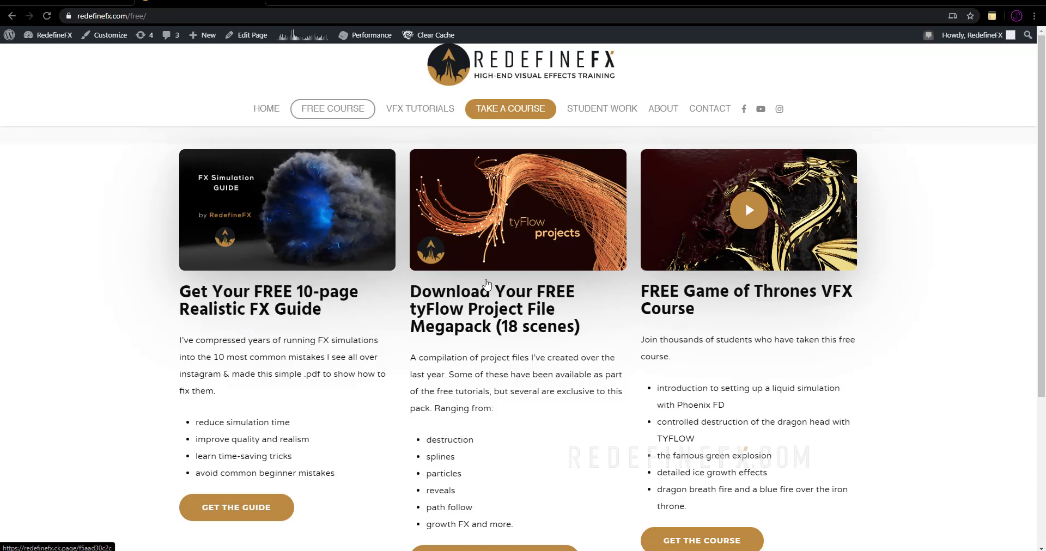
scroll(487, 235, "down", 2)
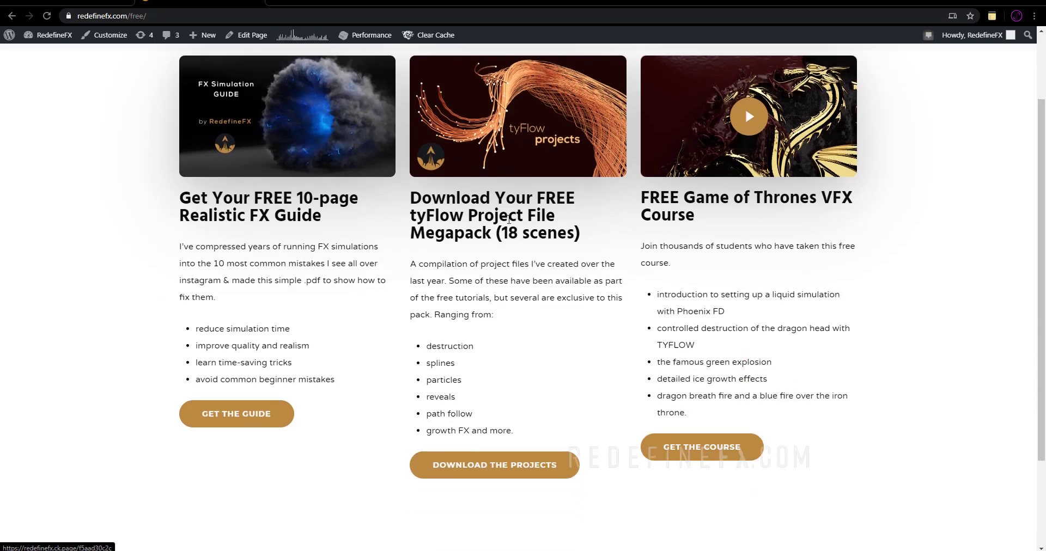
scroll(509, 220, "up", 2)
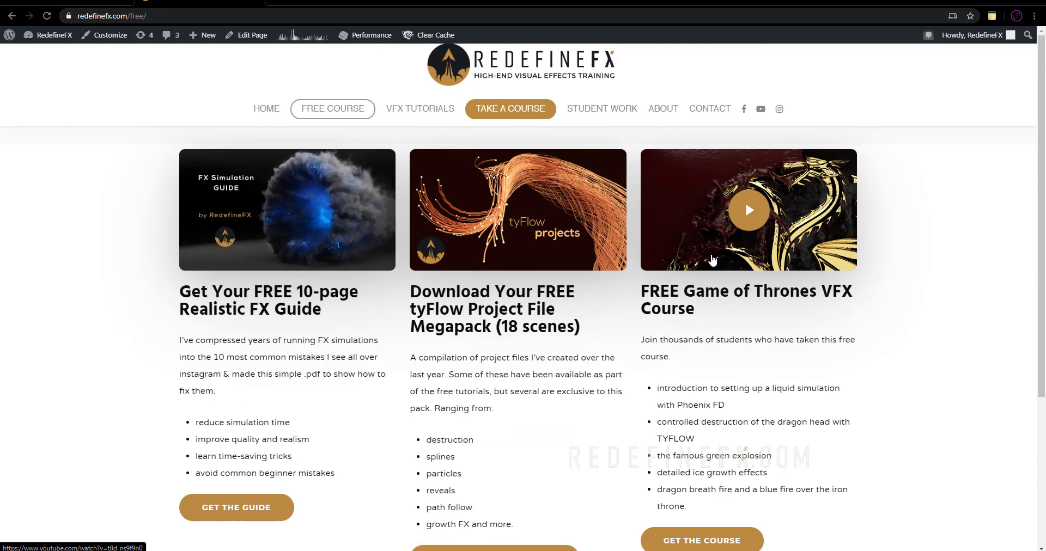
scroll(713, 261, "down", 3)
scroll(719, 260, "up", 3)
scroll(739, 257, "down", 1)
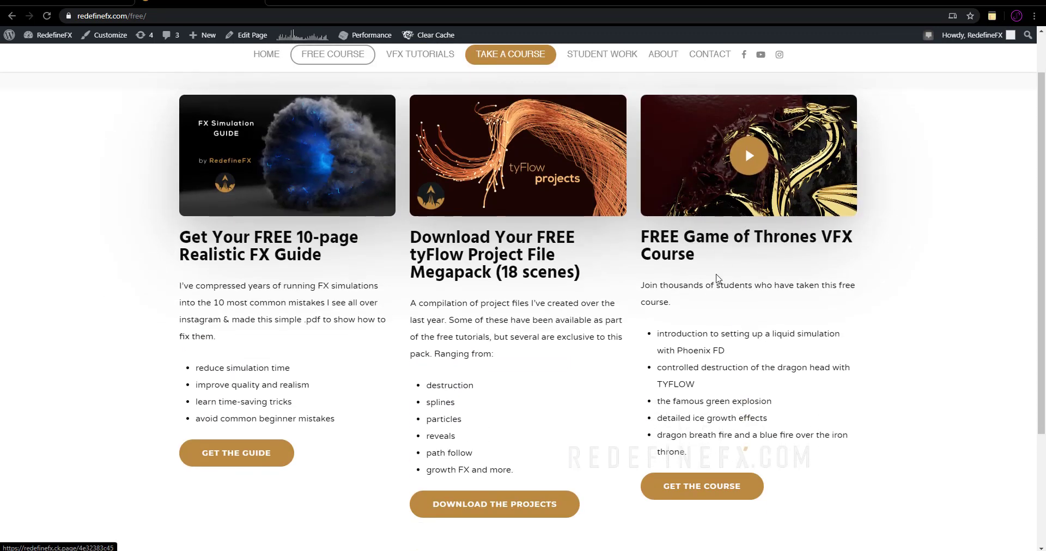
scroll(769, 218, "up", 1)
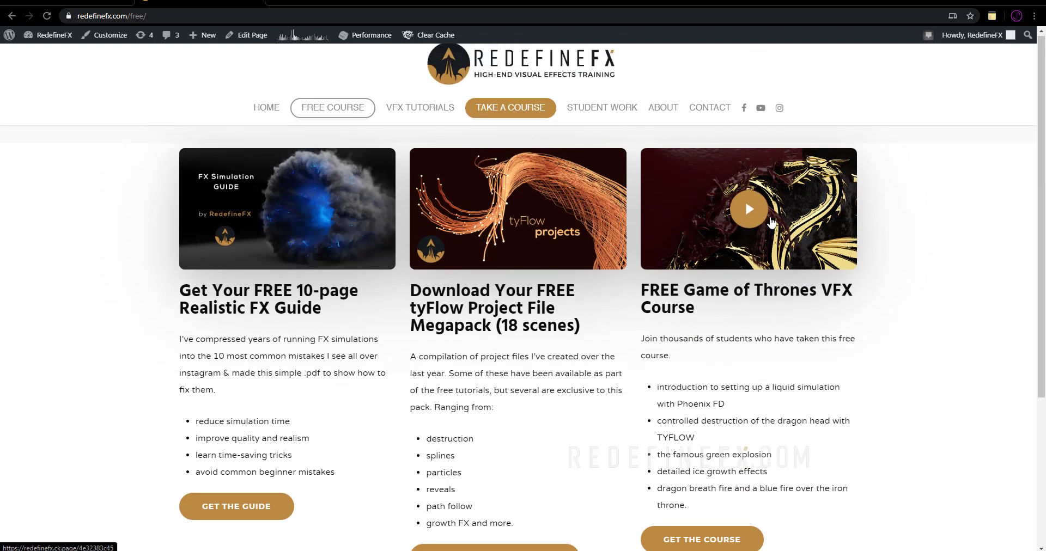